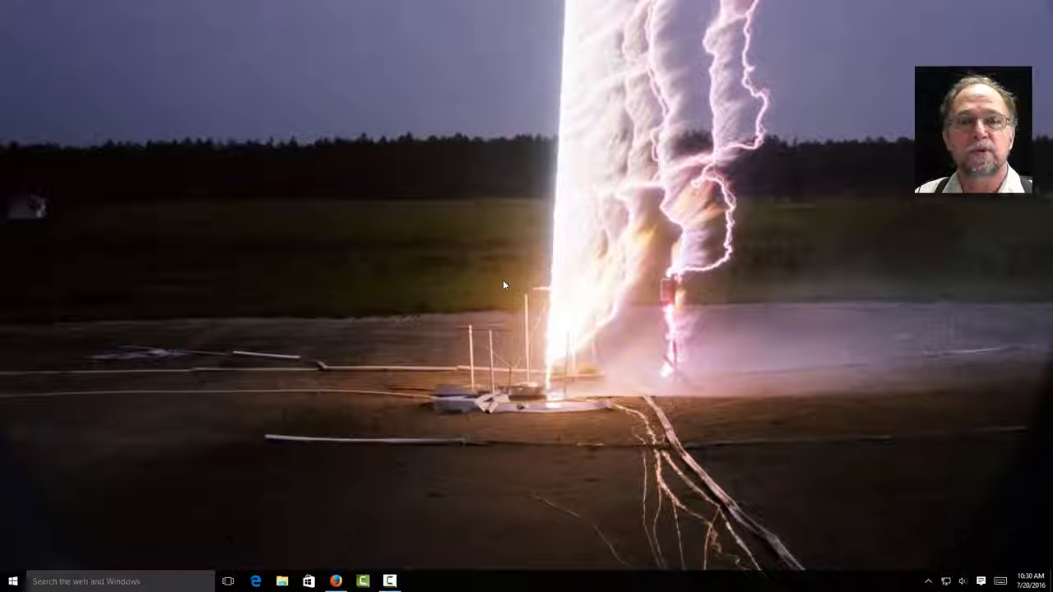
Step: Switch to Firefox, download OfflineSetupAD16_0_5.zip from the server's pub/Altium Install folder to open with Windows Explorer, and open a File Explorer window
{"action": "left_click", "coordinate": [336, 581]}
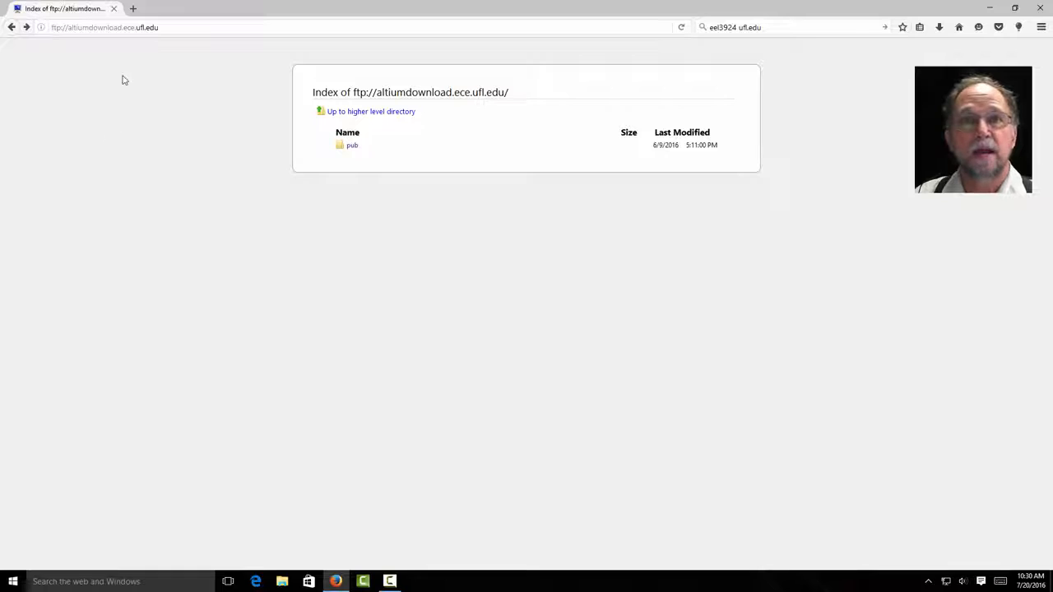
{"action": "left_click", "coordinate": [354, 150]}
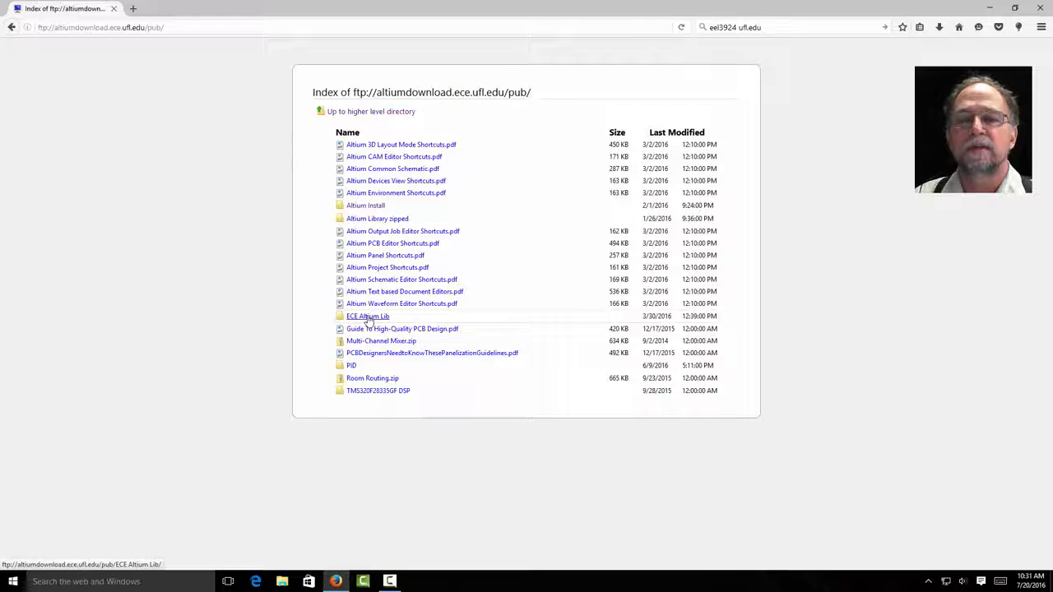
{"action": "left_click", "coordinate": [365, 207]}
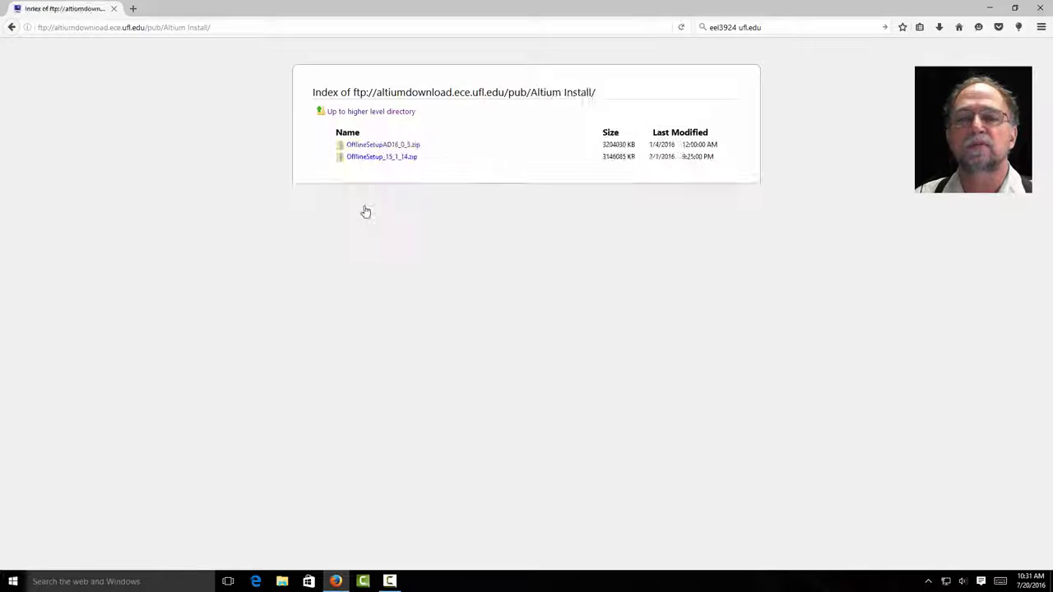
{"action": "left_click", "coordinate": [378, 147]}
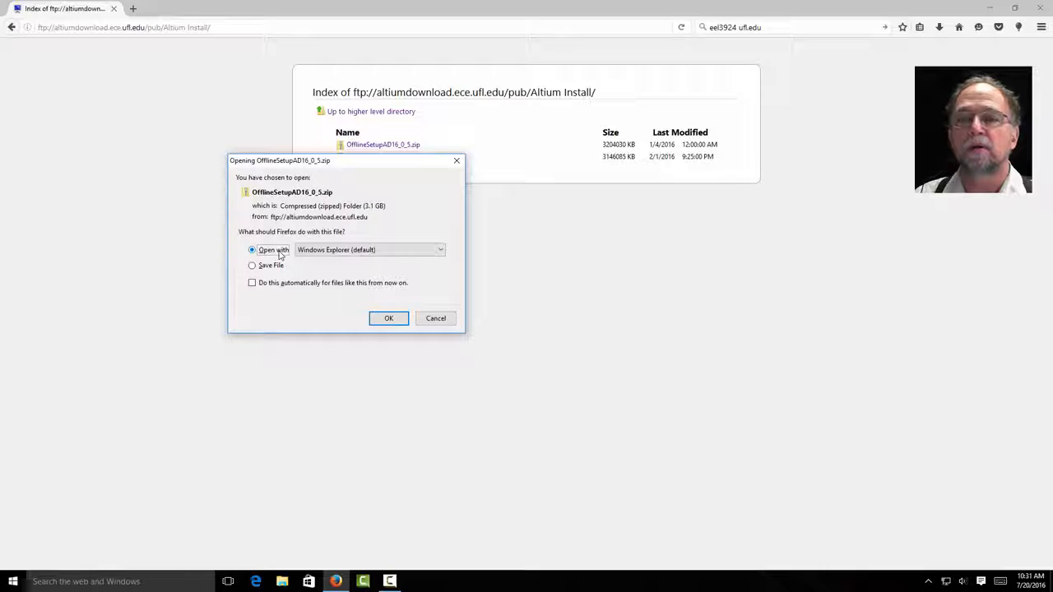
{"action": "left_click", "coordinate": [387, 319]}
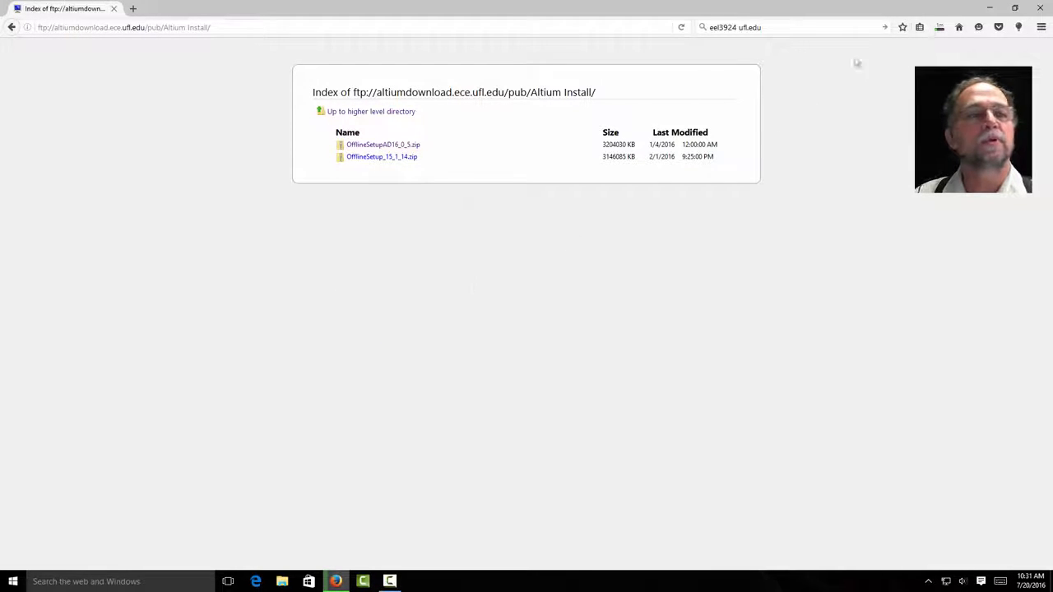
{"action": "left_click", "coordinate": [939, 27]}
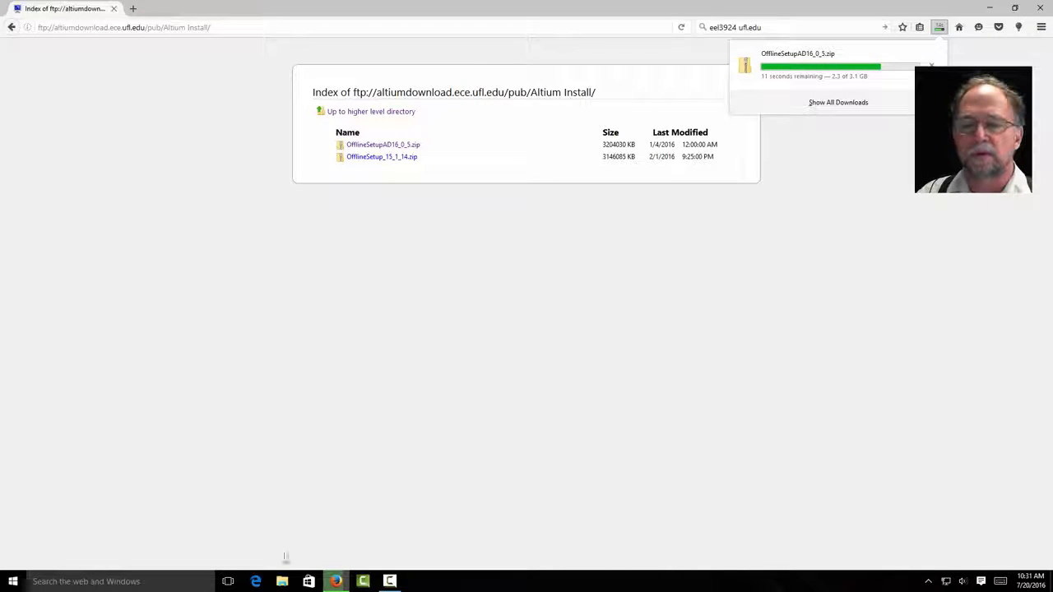
{"action": "left_click", "coordinate": [282, 582]}
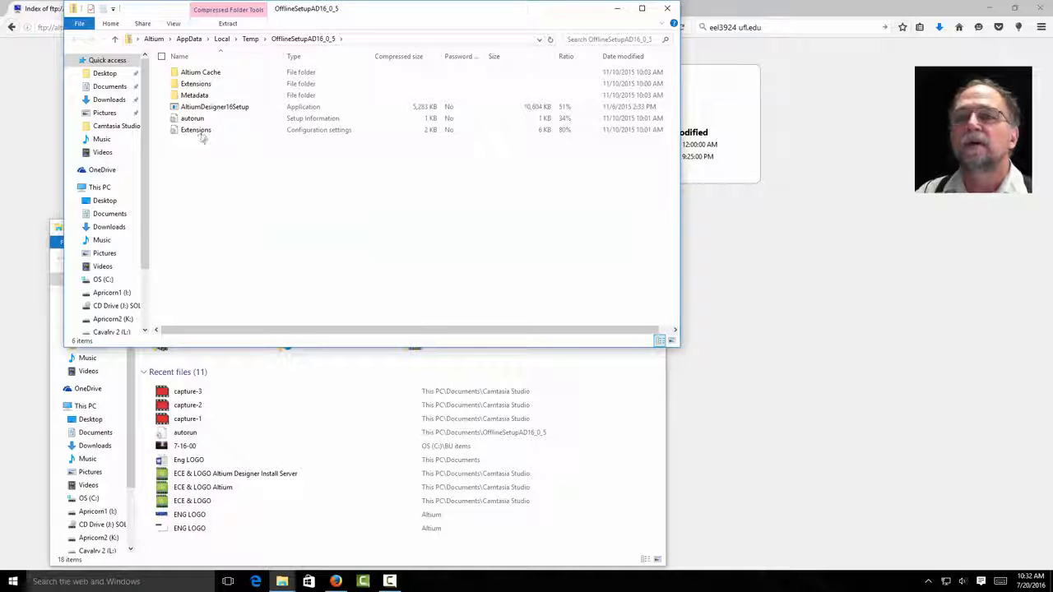
{"action": "left_click", "coordinate": [228, 23]}
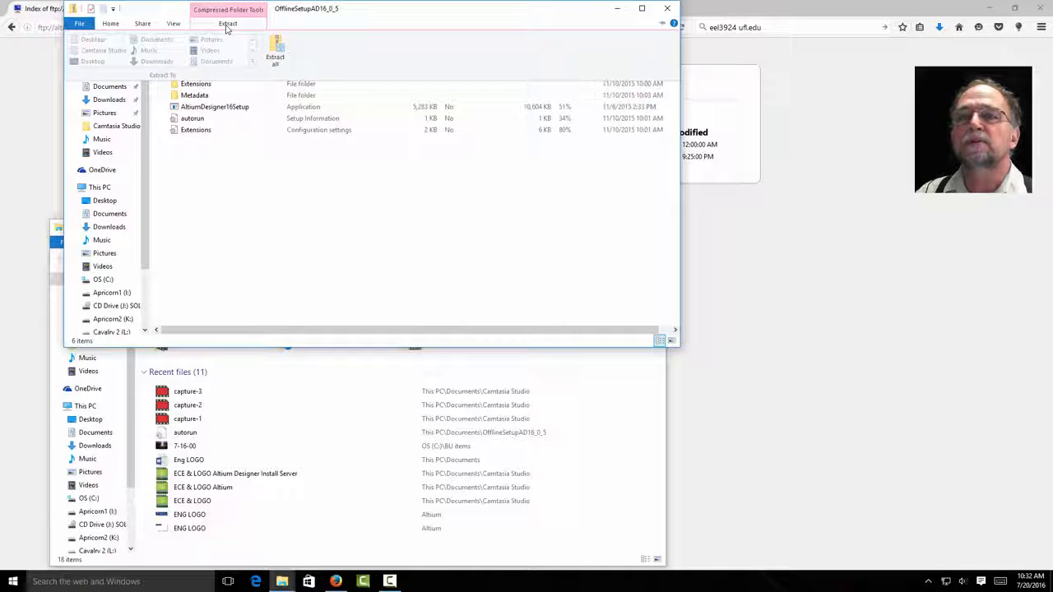
{"action": "left_click", "coordinate": [277, 52]}
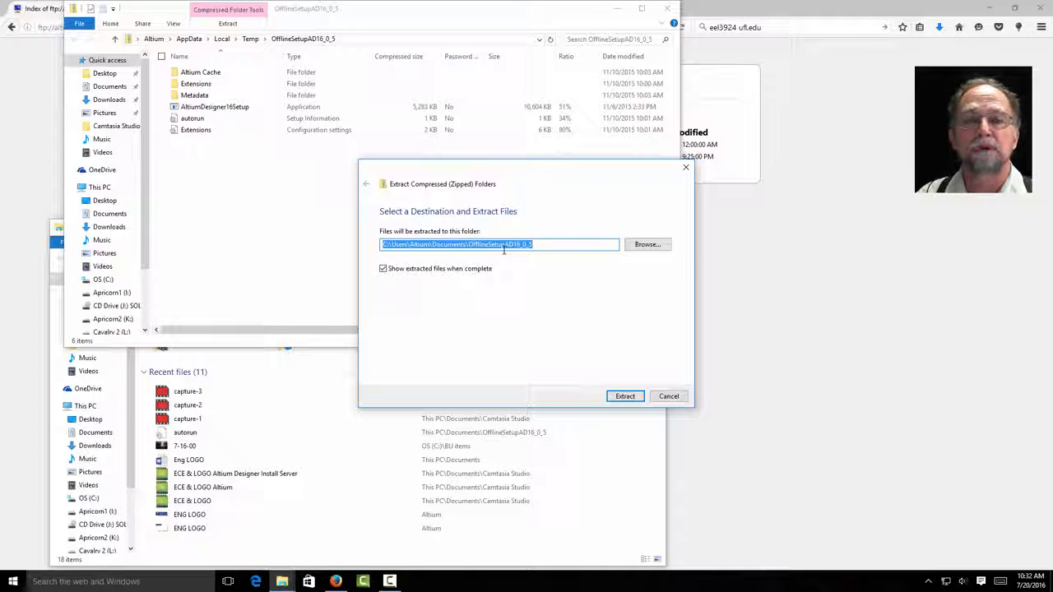
{"action": "left_click", "coordinate": [669, 397]}
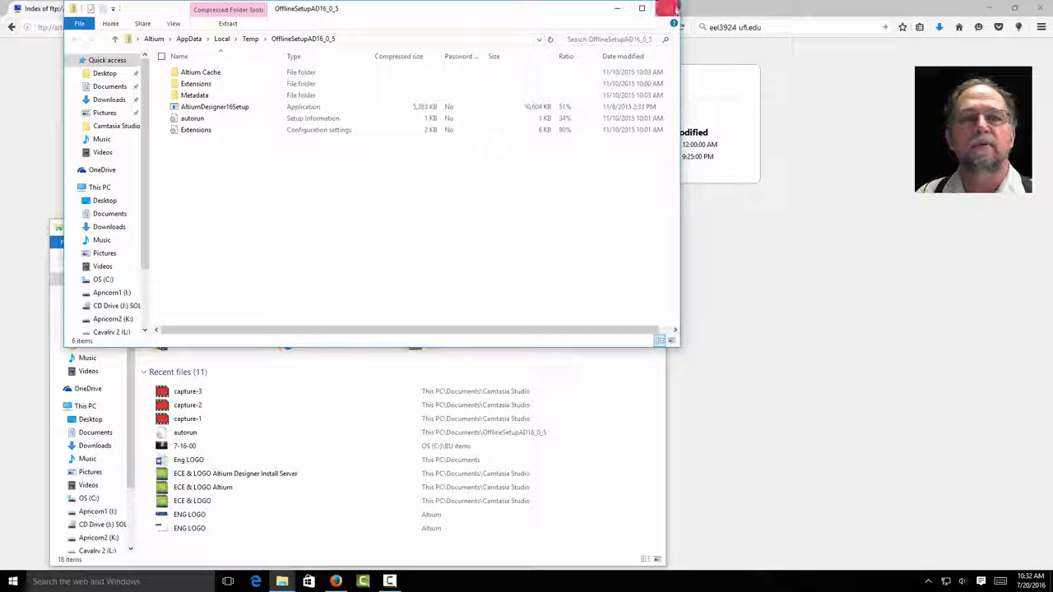
{"action": "left_click", "coordinate": [669, 9]}
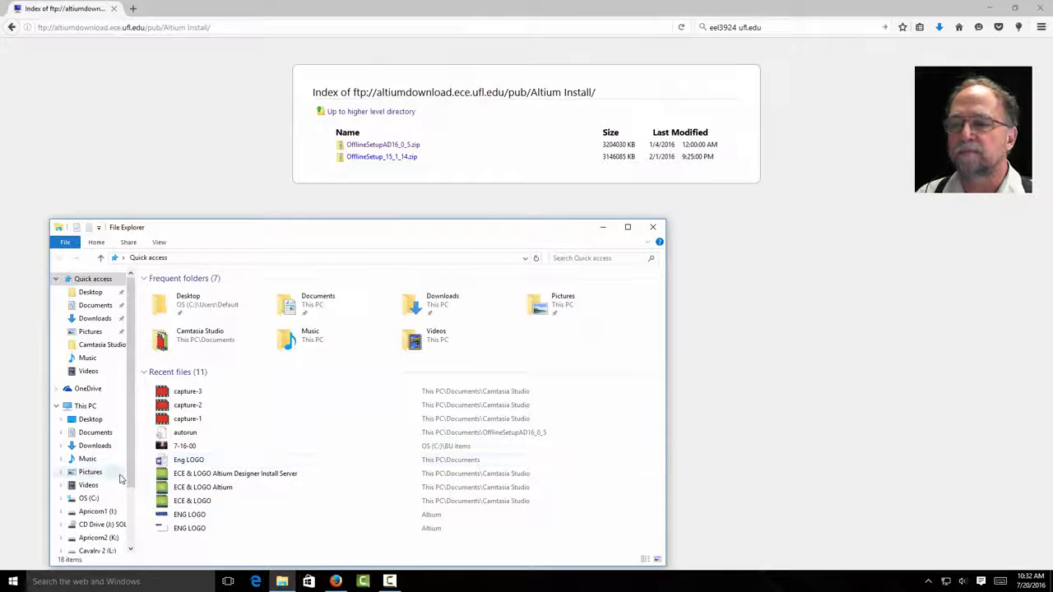
Step: Launch AltiumDesigner16Setup from the OfflineSetupAD16_0_5 folder in Documents
{"action": "left_click", "coordinate": [108, 434]}
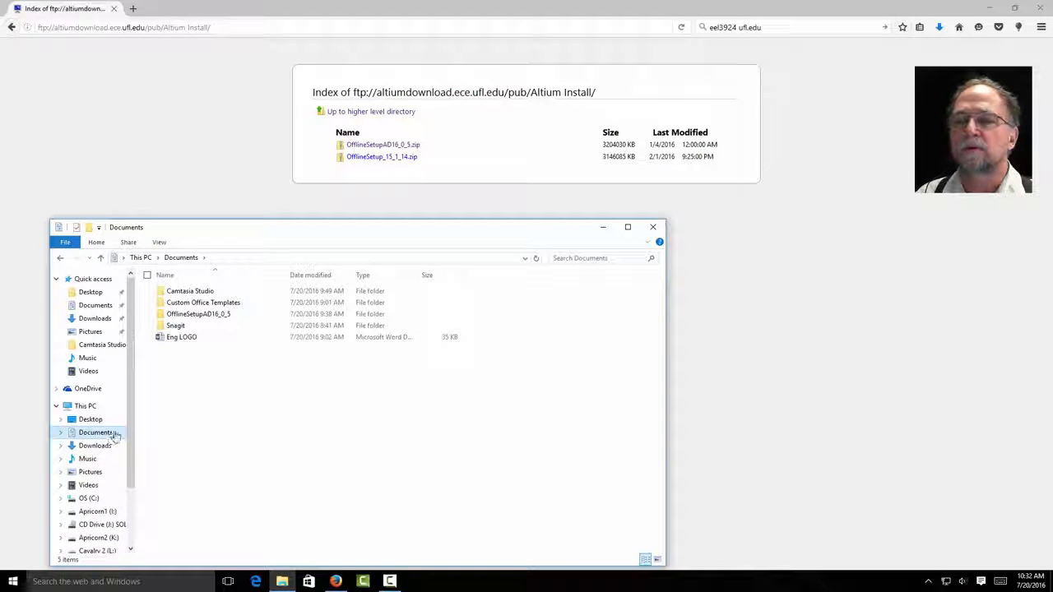
{"action": "double_click", "coordinate": [198, 316]}
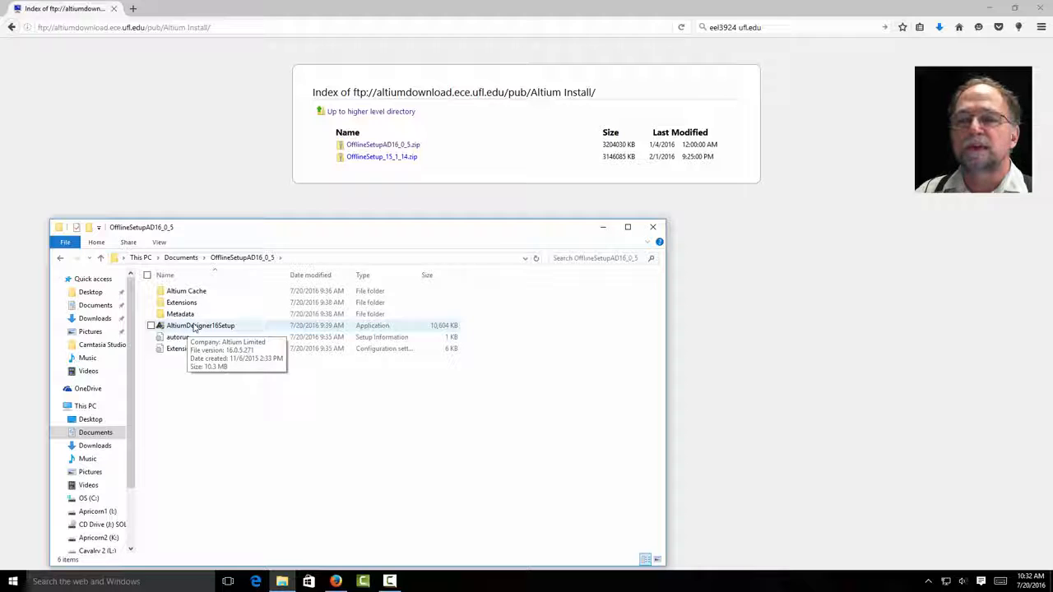
{"action": "double_click", "coordinate": [197, 328]}
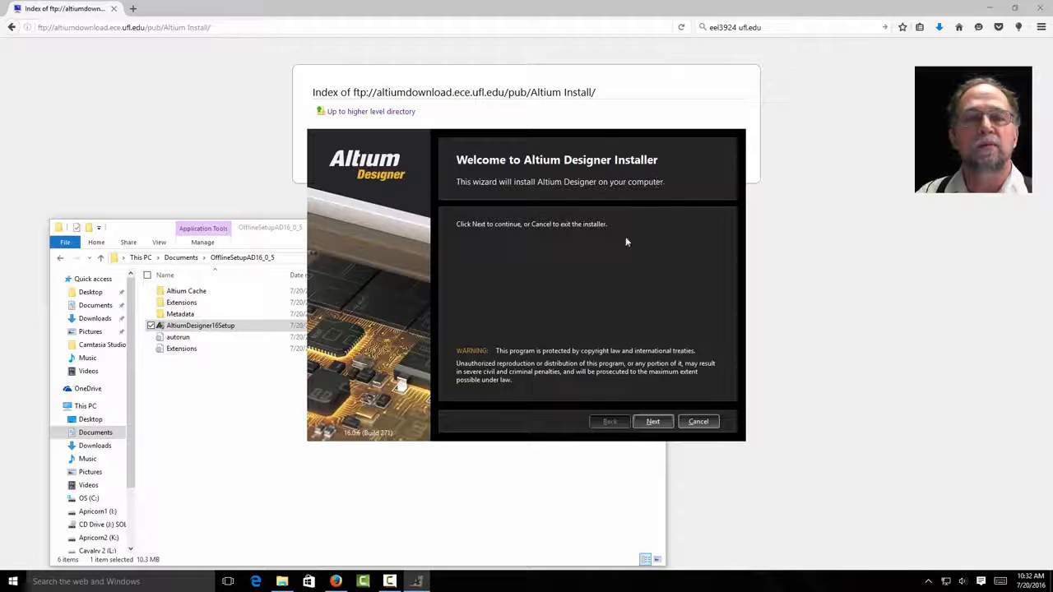
Step: Proceed past the installer's welcome page and accept the End-User License Agreement
{"action": "left_click", "coordinate": [651, 422]}
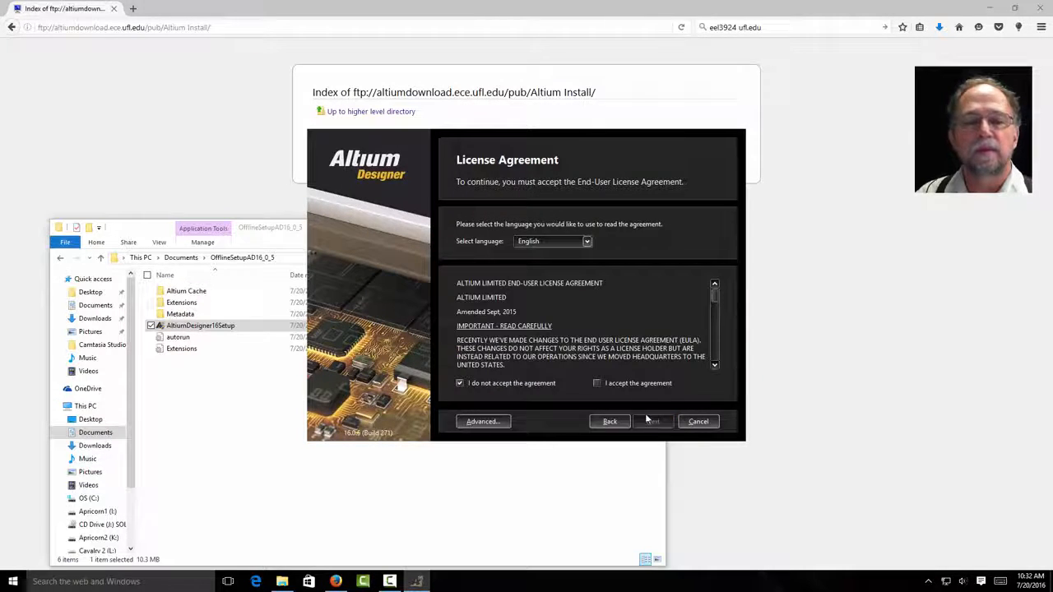
{"action": "left_click", "coordinate": [597, 384]}
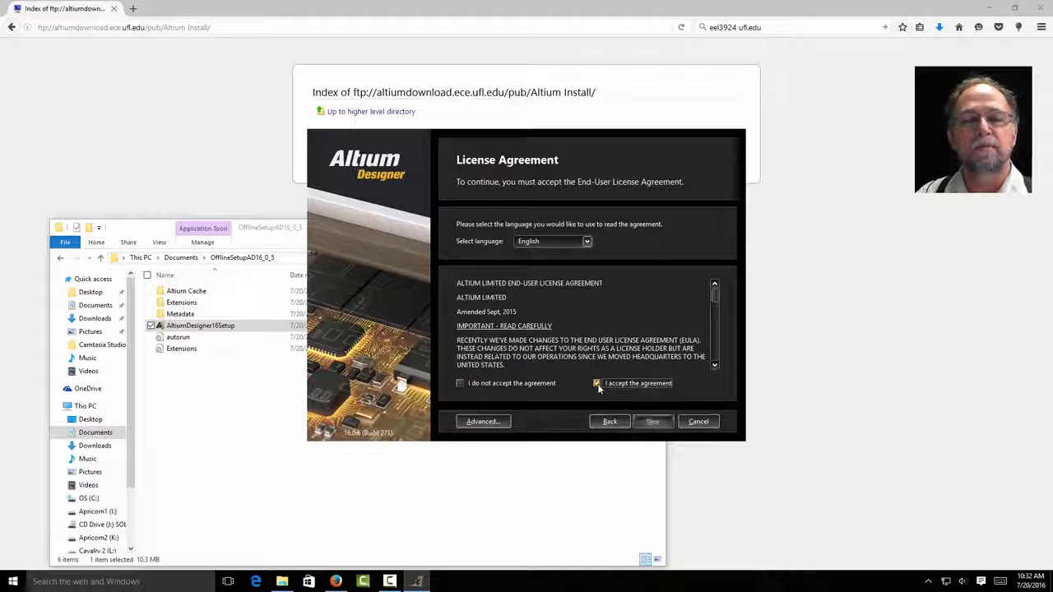
{"action": "left_click", "coordinate": [652, 422]}
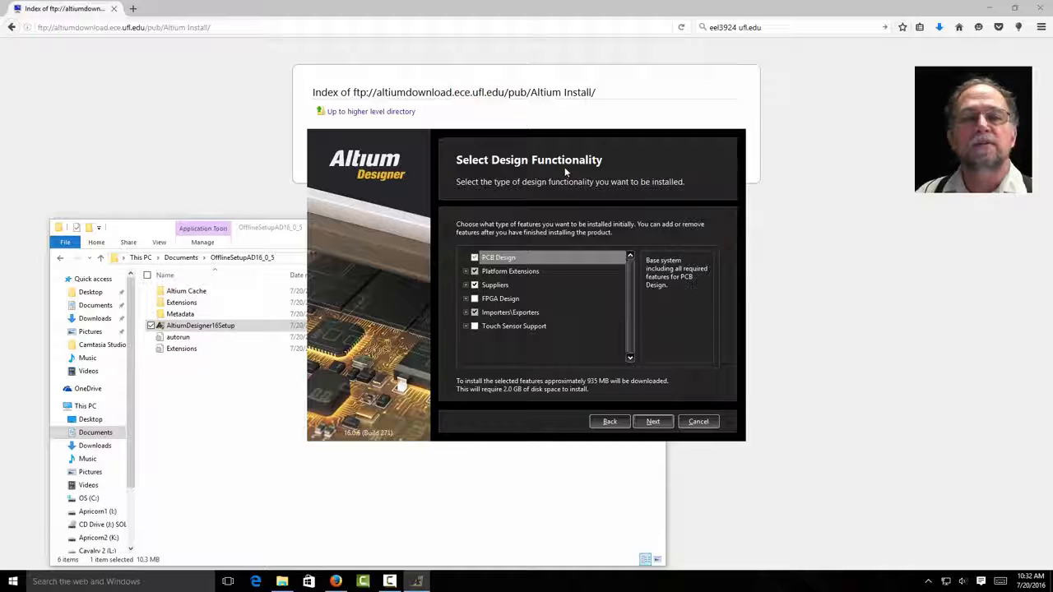
Step: Add FPGA Design and Touch Sensor Support to the features being installed and continue
{"action": "left_click", "coordinate": [476, 299]}
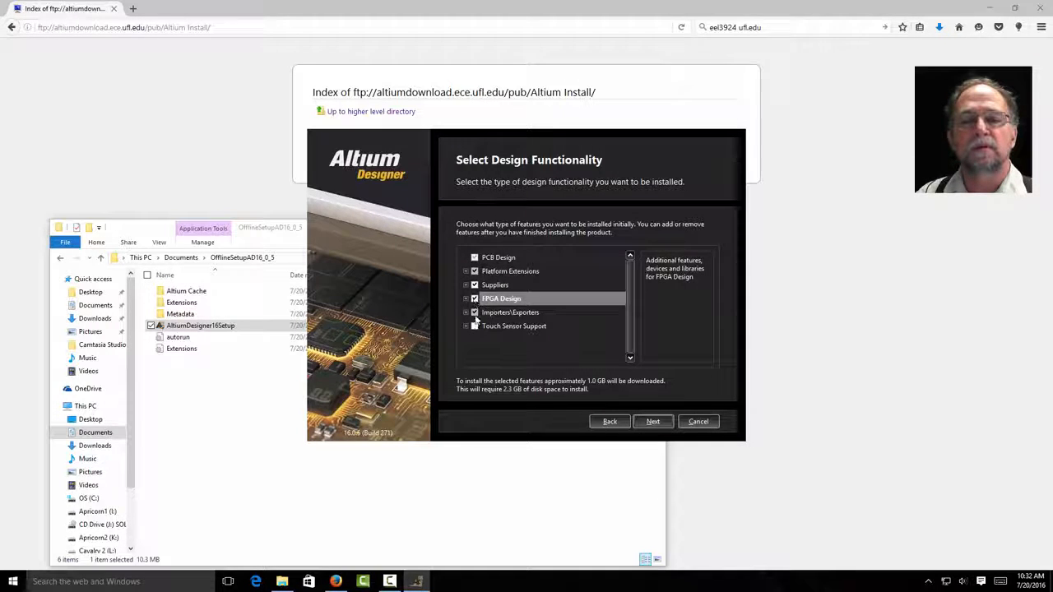
{"action": "left_click", "coordinate": [476, 327]}
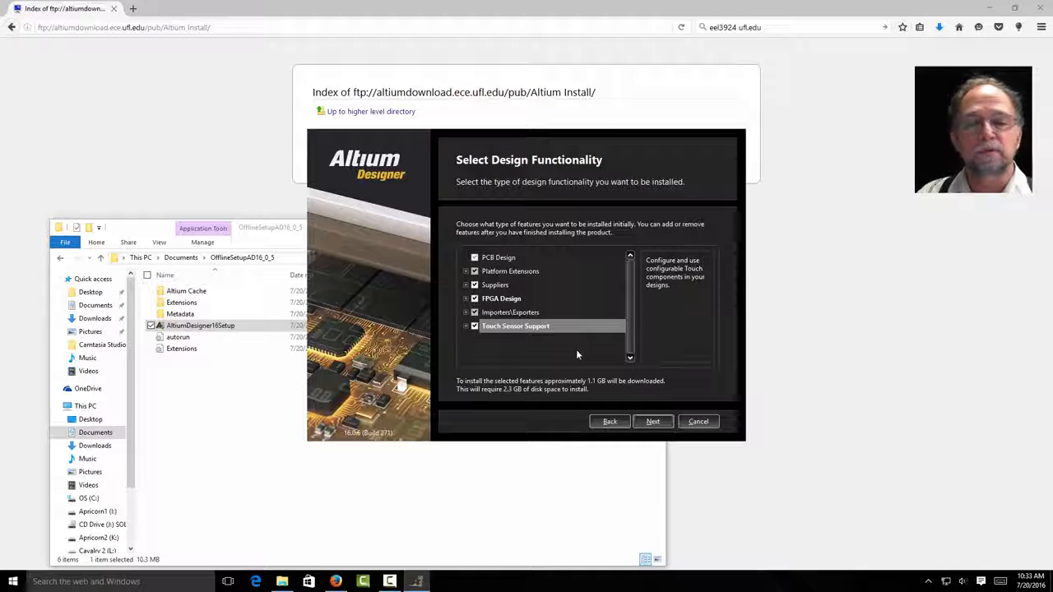
{"action": "left_click", "coordinate": [652, 422]}
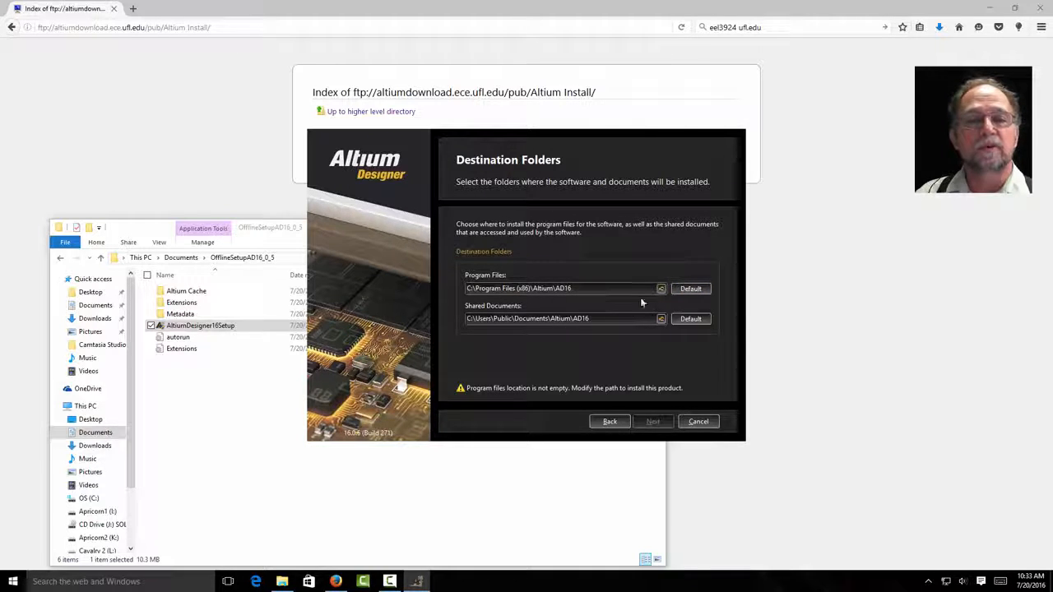
Step: Set the Program Files destination to the existing Altium16 folder in C:\Program Files (x86)
{"action": "left_click", "coordinate": [661, 289]}
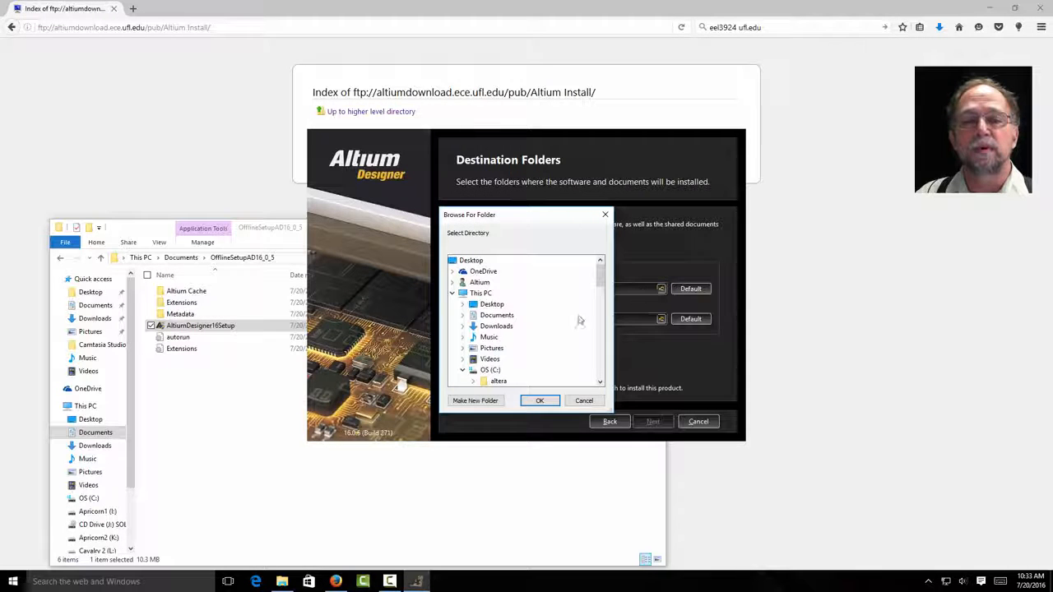
{"action": "scroll", "coordinate": [512, 363], "scroll_direction": "down", "scroll_amount": 3}
{"action": "scroll", "coordinate": [558, 356], "scroll_direction": "down", "scroll_amount": 4}
{"action": "scroll", "coordinate": [556, 356], "scroll_direction": "down", "scroll_amount": 4}
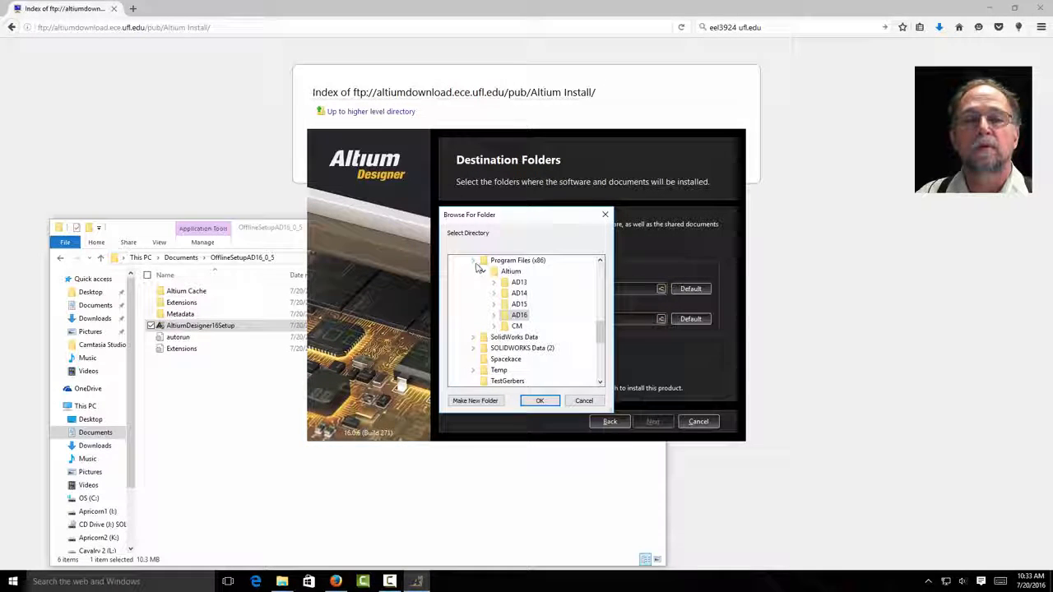
{"action": "left_click", "coordinate": [475, 261]}
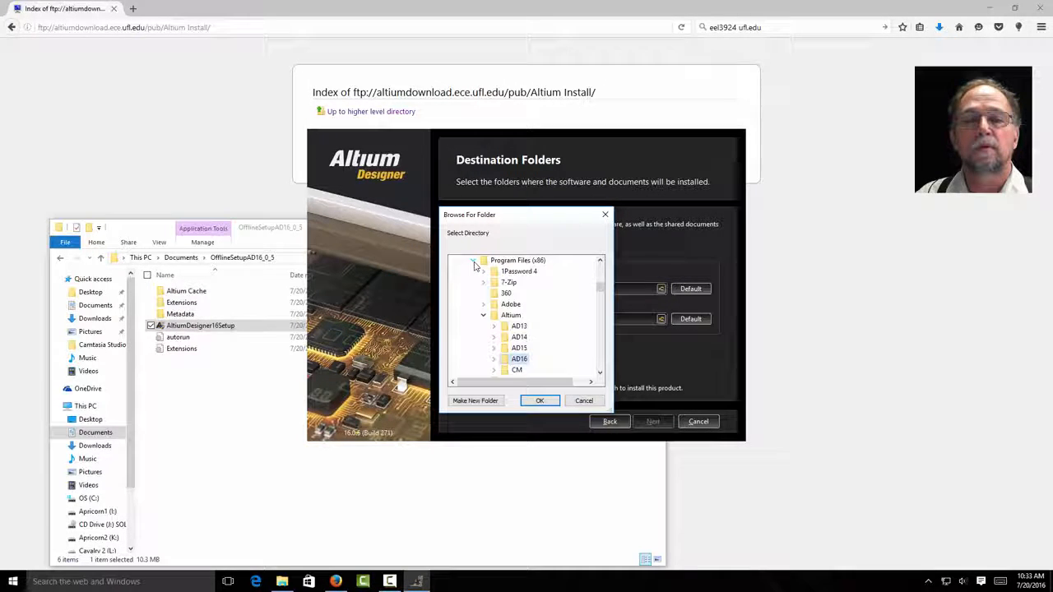
{"action": "left_click", "coordinate": [484, 316]}
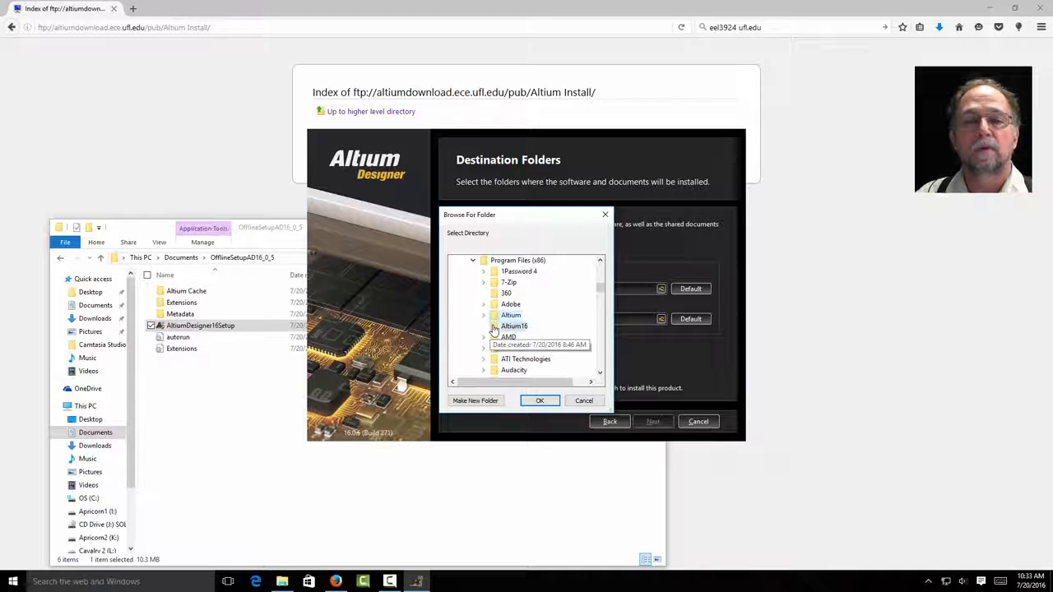
{"action": "left_click", "coordinate": [514, 327]}
{"action": "left_click", "coordinate": [539, 400]}
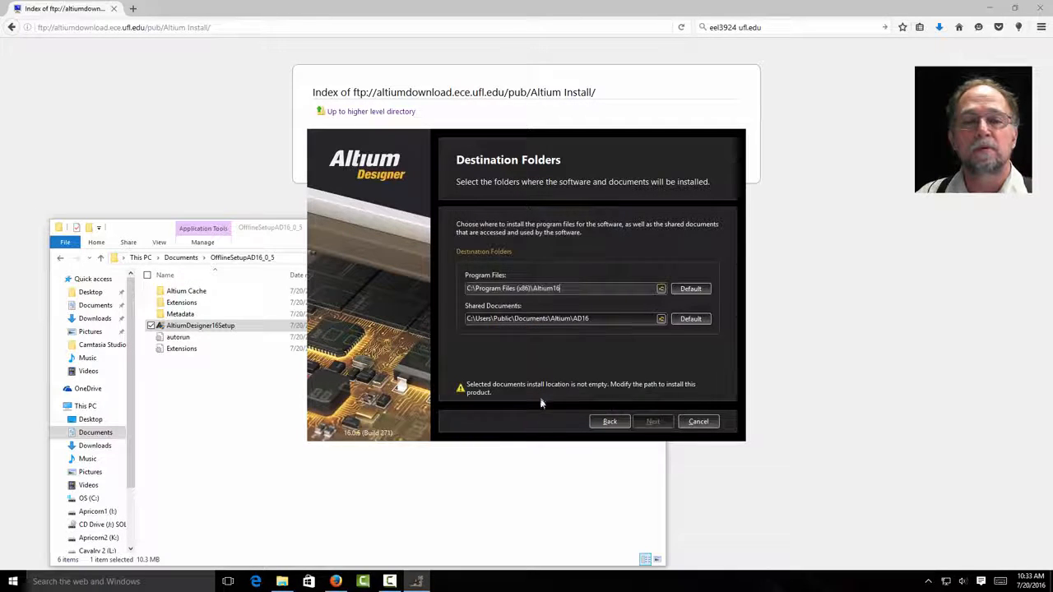
Step: Set the Shared Documents destination to the Altium Documents folder on drive C: and continue
{"action": "left_click", "coordinate": [661, 319]}
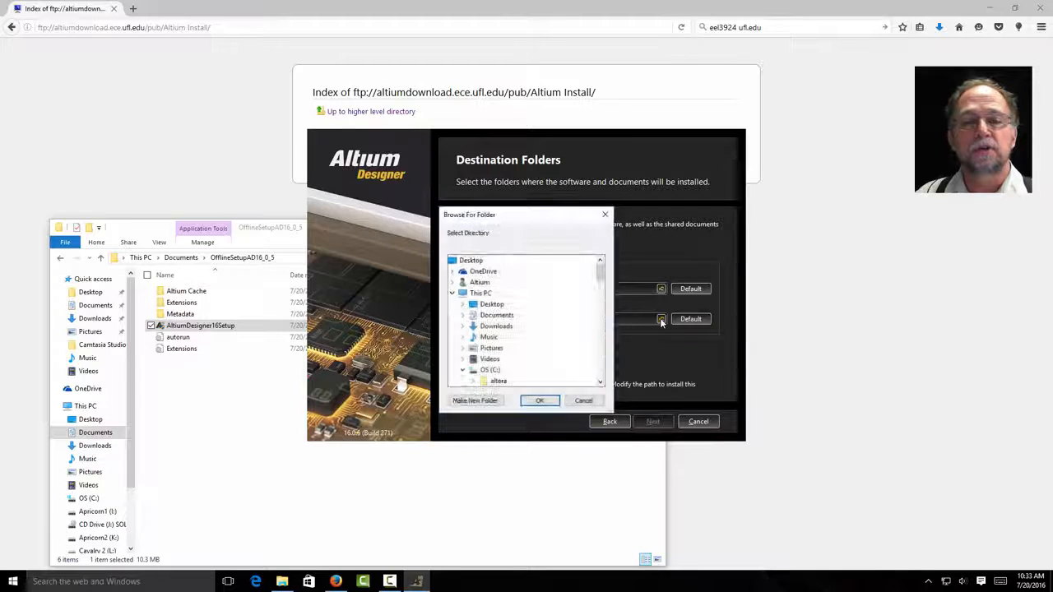
{"action": "left_click", "coordinate": [490, 371]}
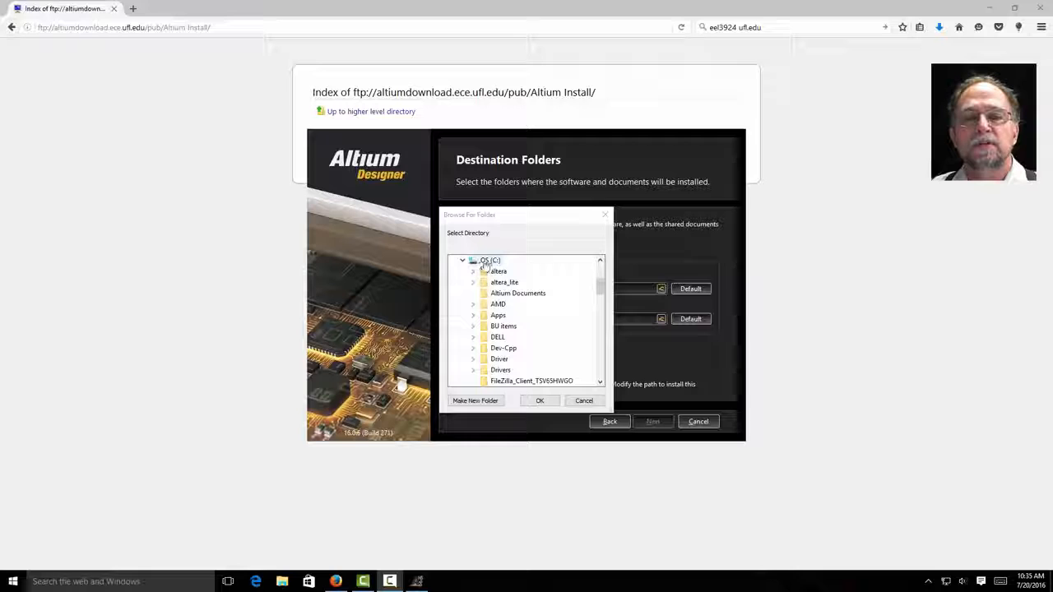
{"action": "left_click", "coordinate": [485, 295]}
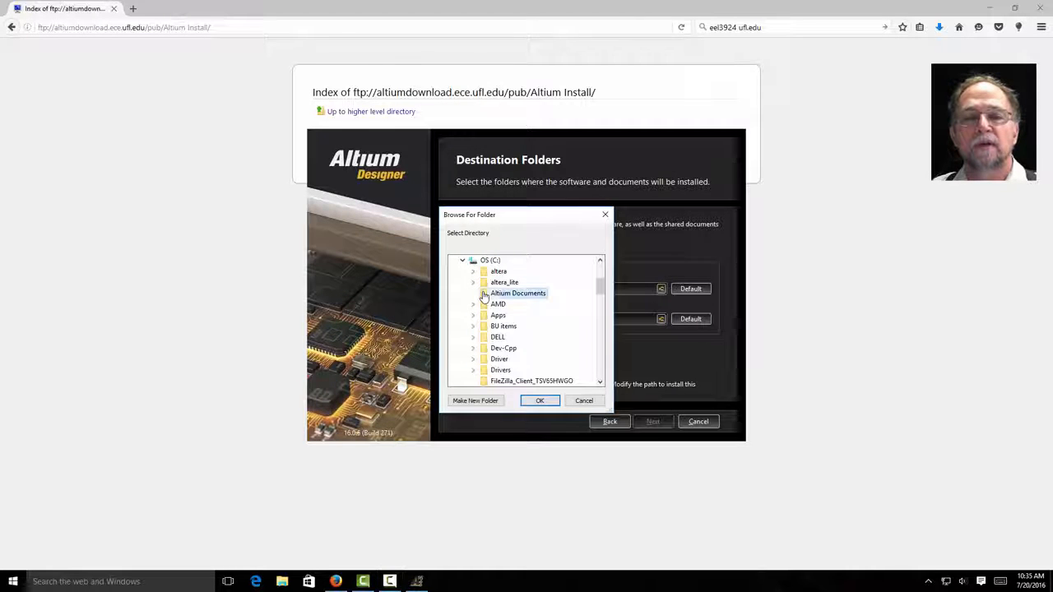
{"action": "left_click", "coordinate": [541, 401]}
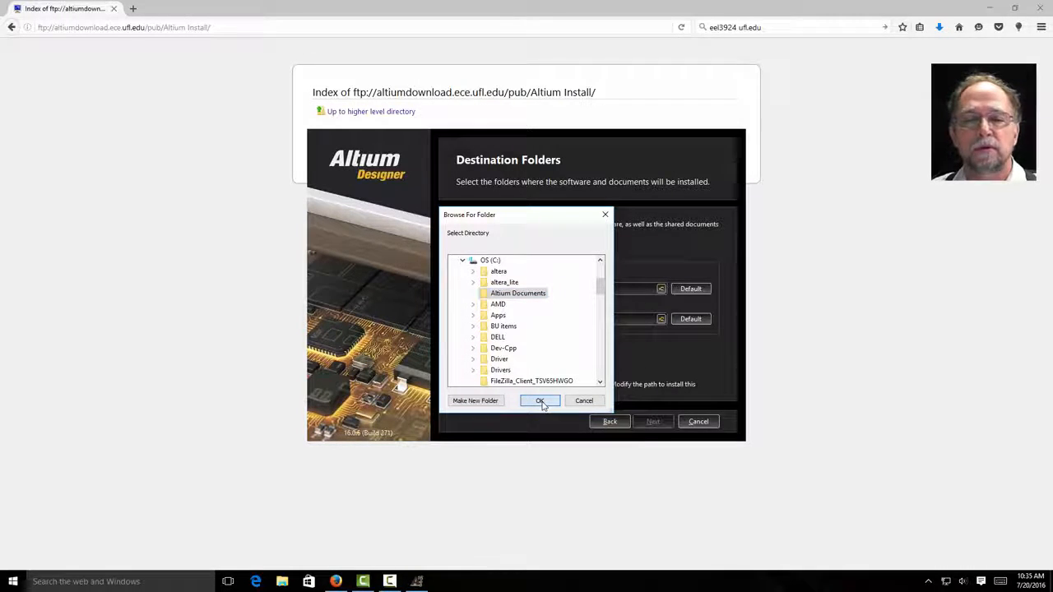
{"action": "left_click", "coordinate": [654, 422]}
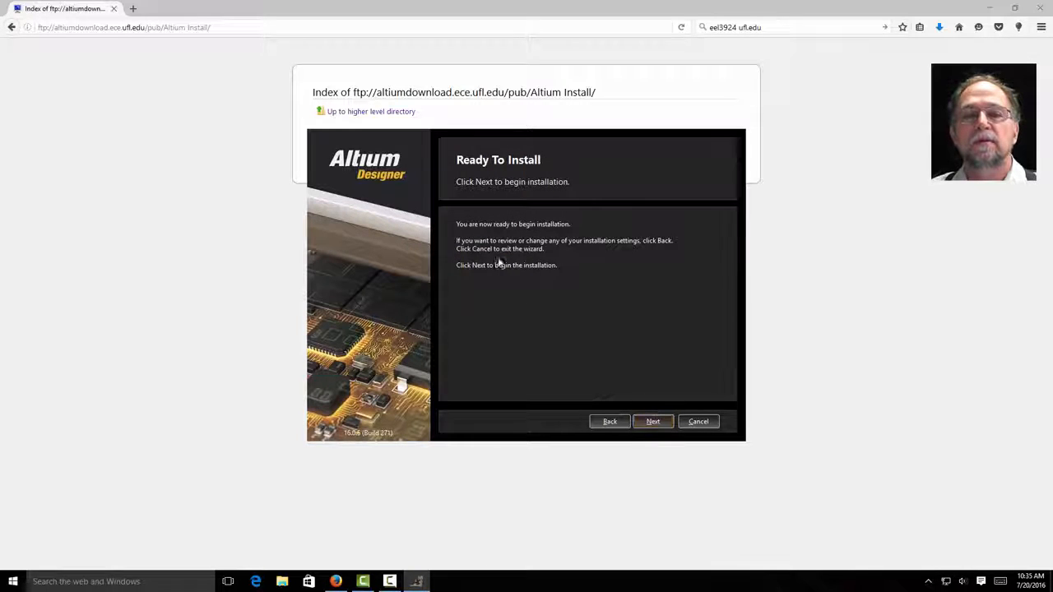
Step: Run the installation and finish the wizard with Run Altium Designer enabled
{"action": "left_click", "coordinate": [653, 420]}
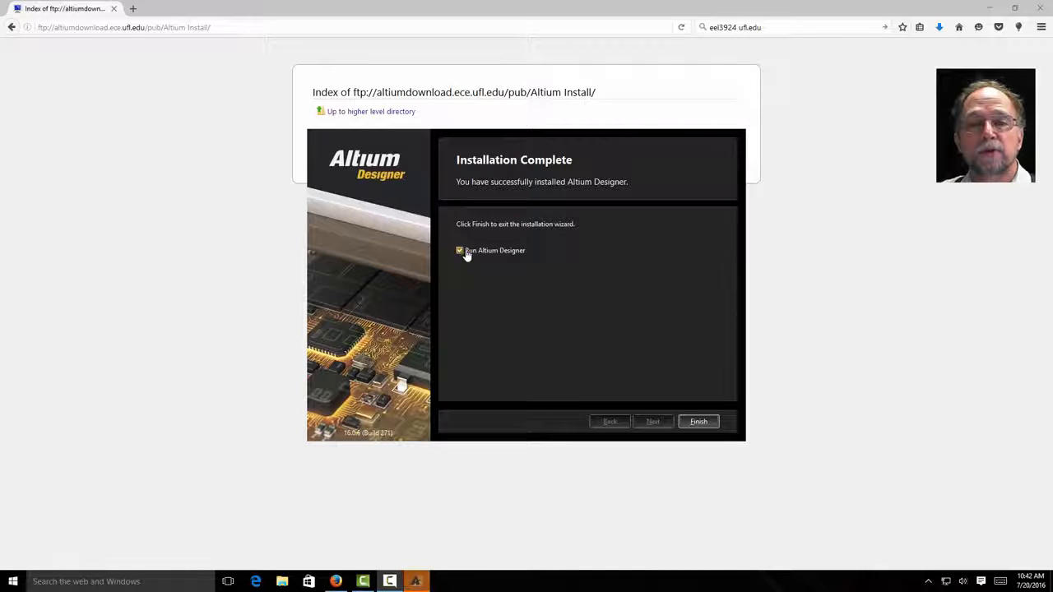
{"action": "left_click", "coordinate": [699, 422]}
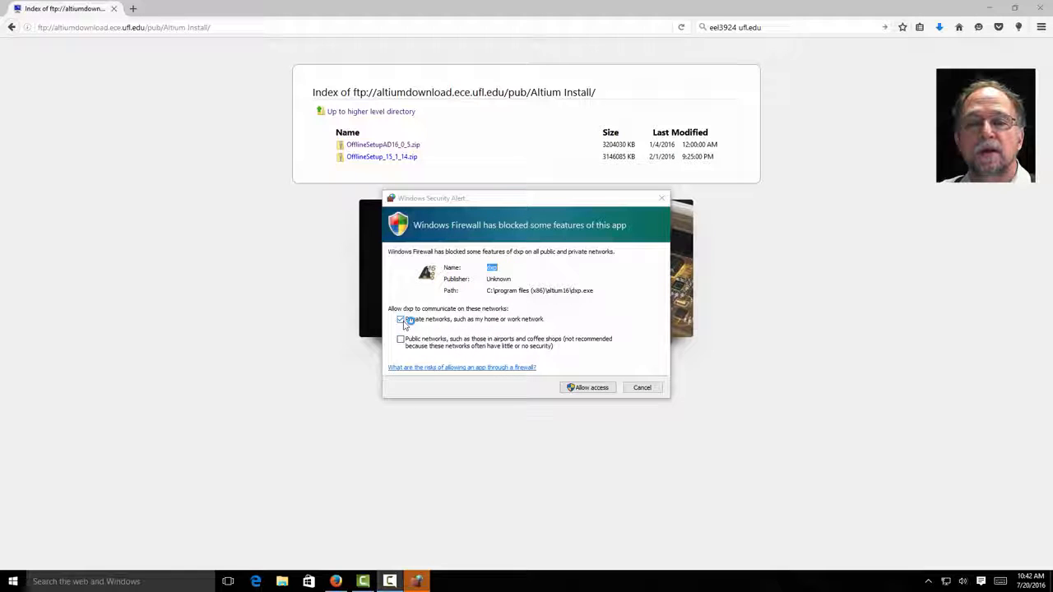
Step: Allow dxp through Windows Firewall on private networks and decline importing settings from Altium Designer build 50867
{"action": "left_click", "coordinate": [596, 388]}
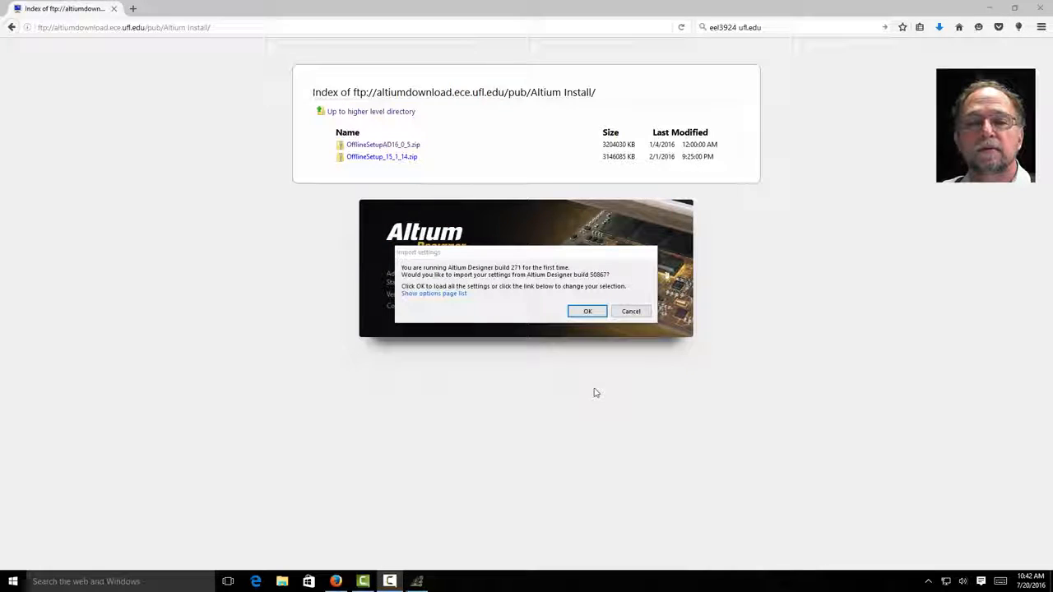
{"action": "left_click", "coordinate": [588, 312]}
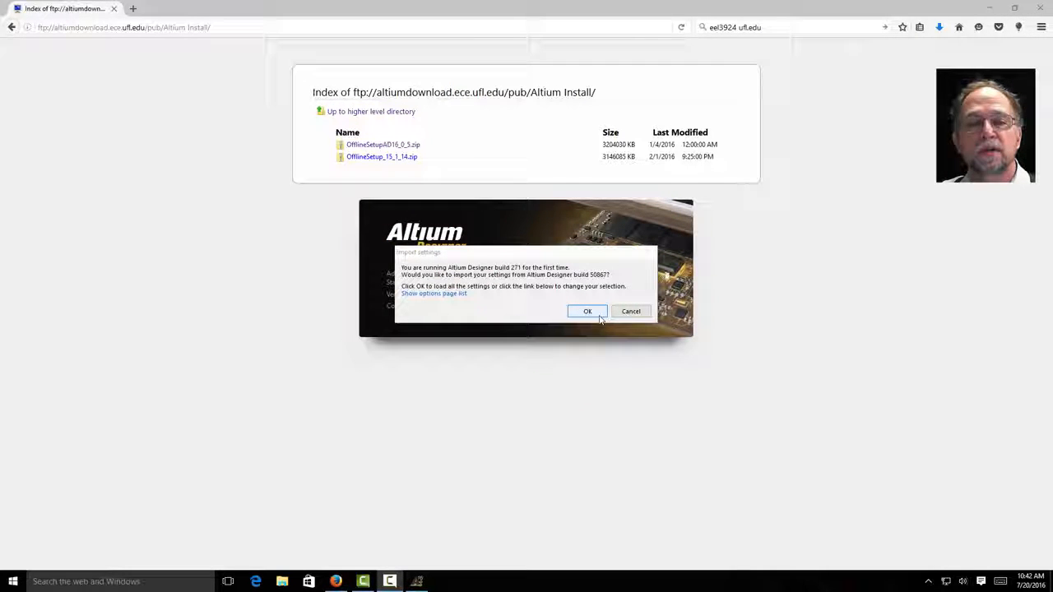
{"action": "left_click", "coordinate": [629, 312]}
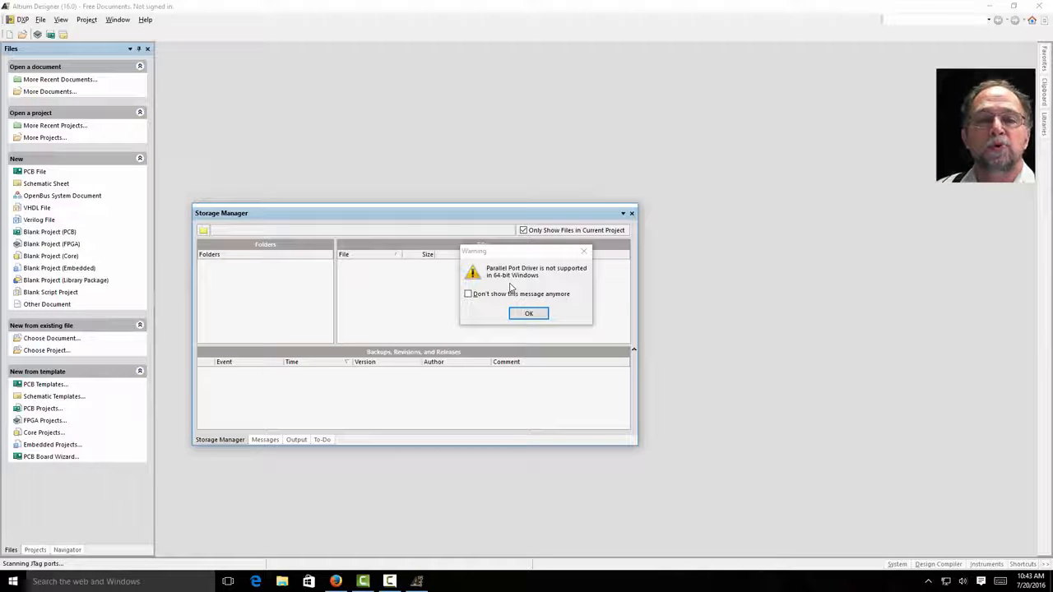
Step: Suppress further Parallel Port Driver warnings and agree to participate in the Altium Product Improvement Program
{"action": "left_click", "coordinate": [468, 294]}
{"action": "left_click", "coordinate": [529, 314]}
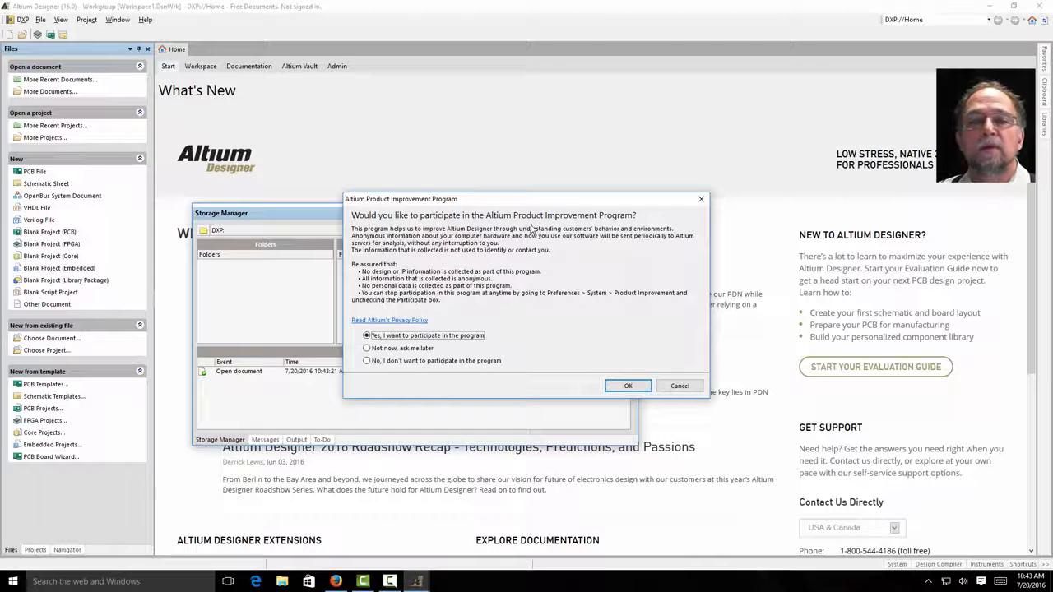
{"action": "left_click", "coordinate": [628, 385]}
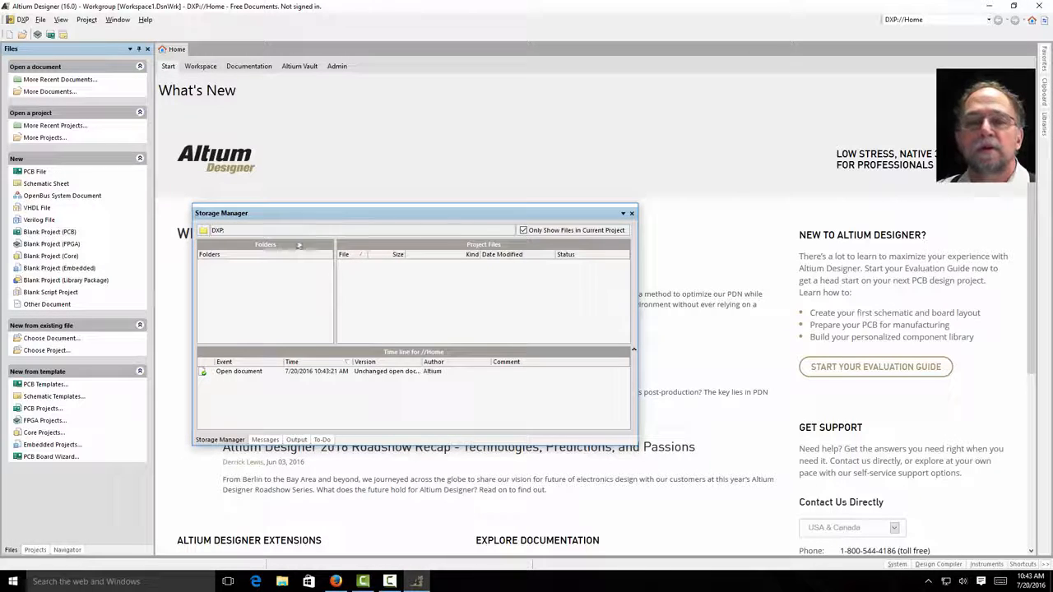
Step: Close the Storage Manager and open the License Management page of My Account
{"action": "left_click", "coordinate": [632, 213]}
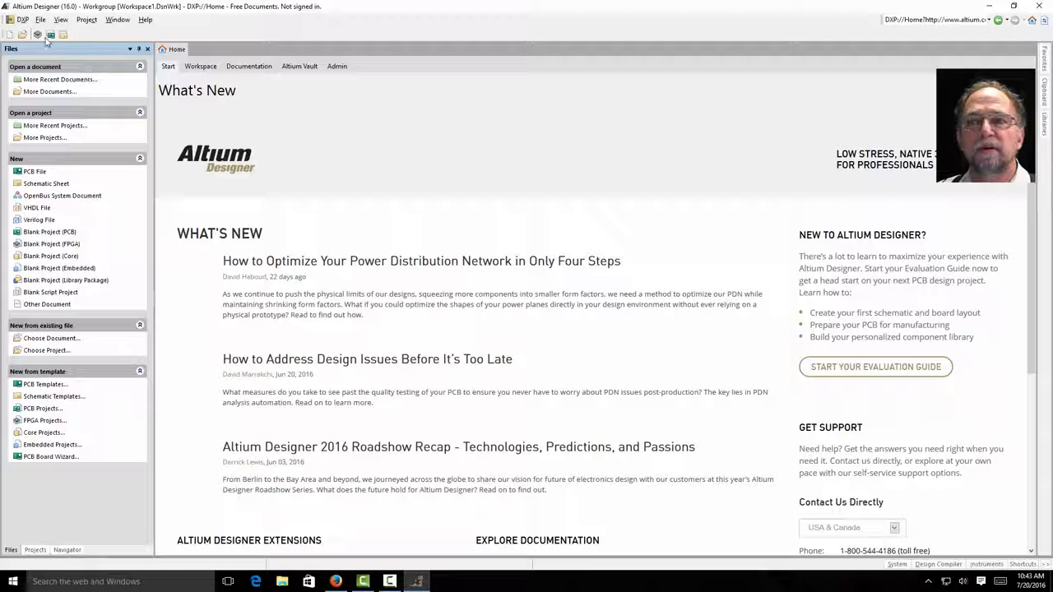
{"action": "left_click", "coordinate": [22, 19]}
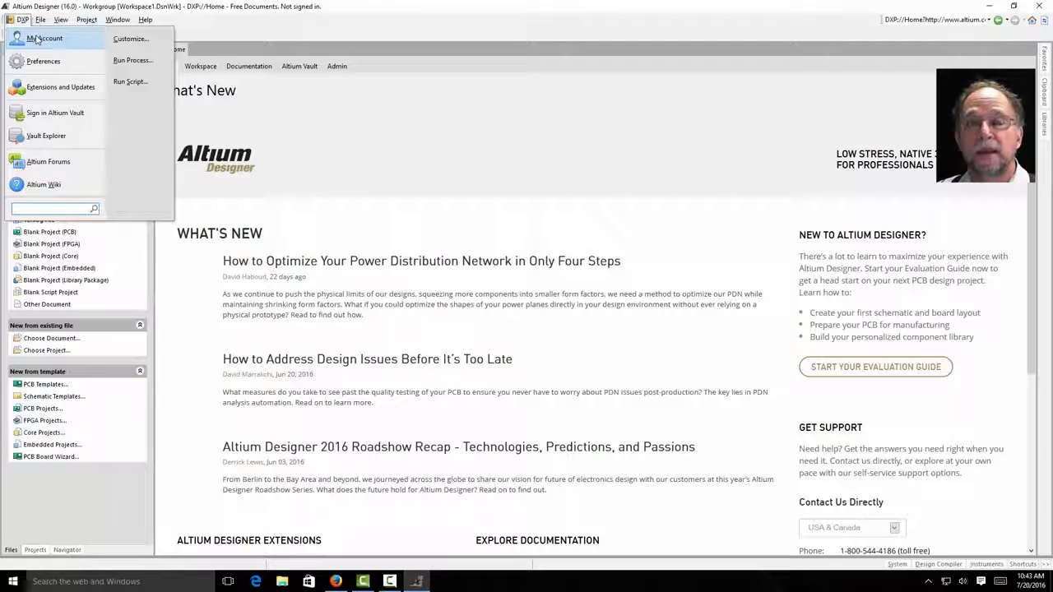
{"action": "left_click", "coordinate": [36, 39]}
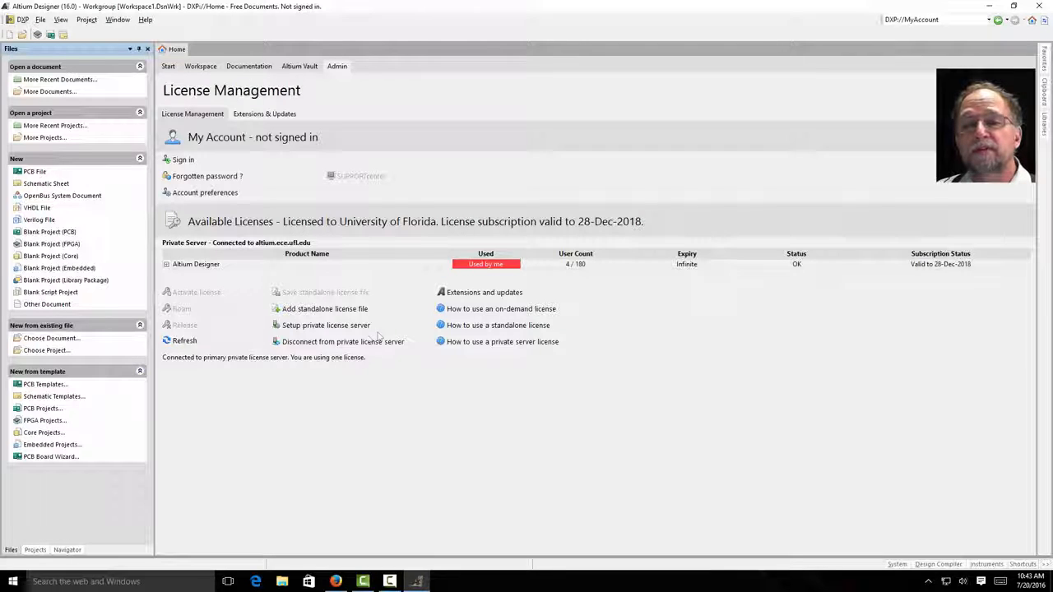
Step: Confirm altium.ece.ufl.edu with port 22002 as the primary private license server and activate the Altium Designer license
{"action": "left_click", "coordinate": [309, 329]}
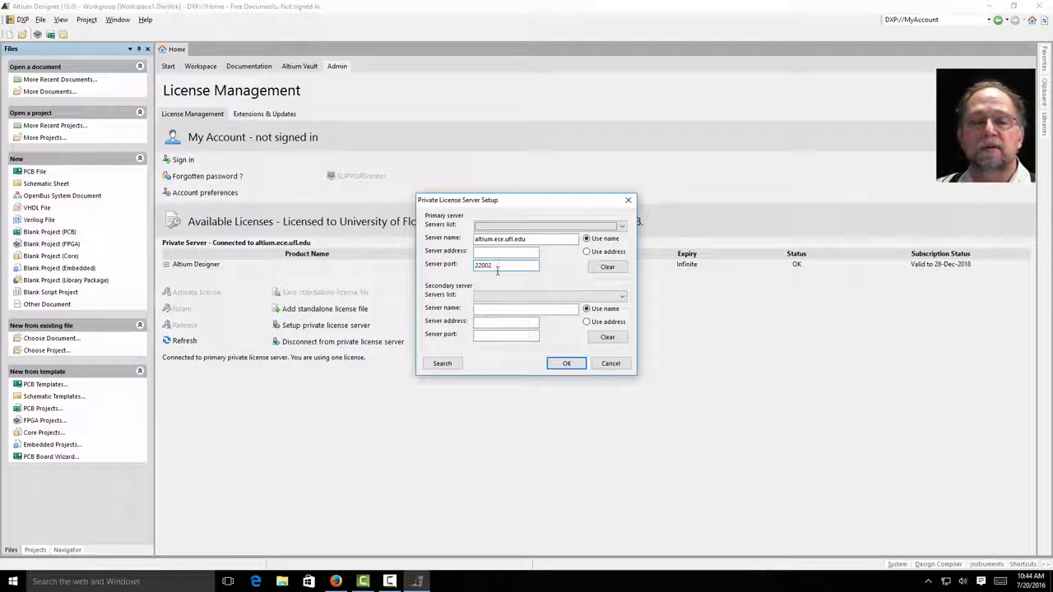
{"action": "left_click", "coordinate": [564, 364]}
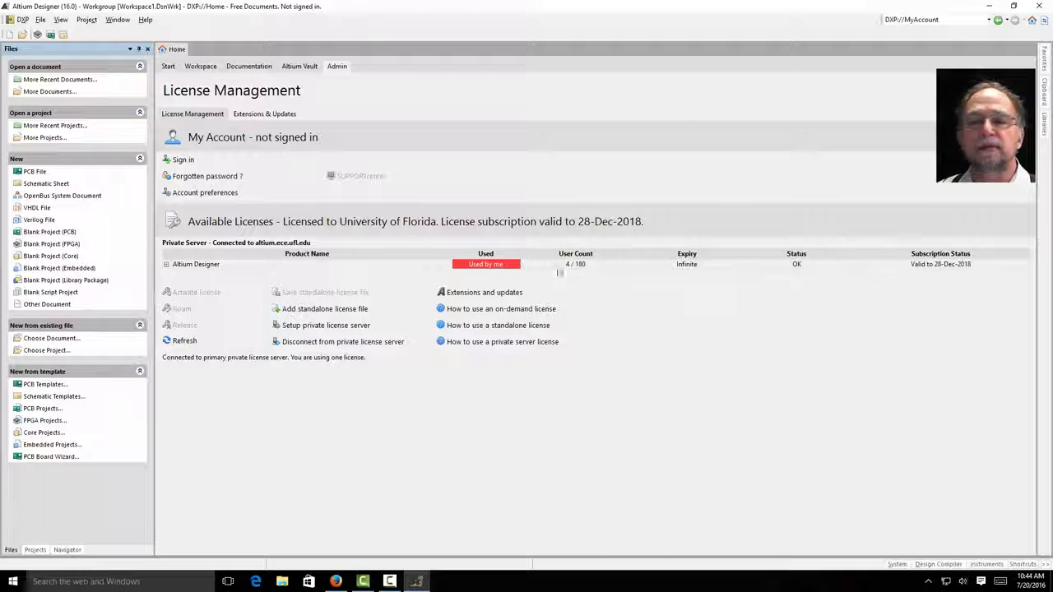
{"action": "left_click", "coordinate": [369, 267]}
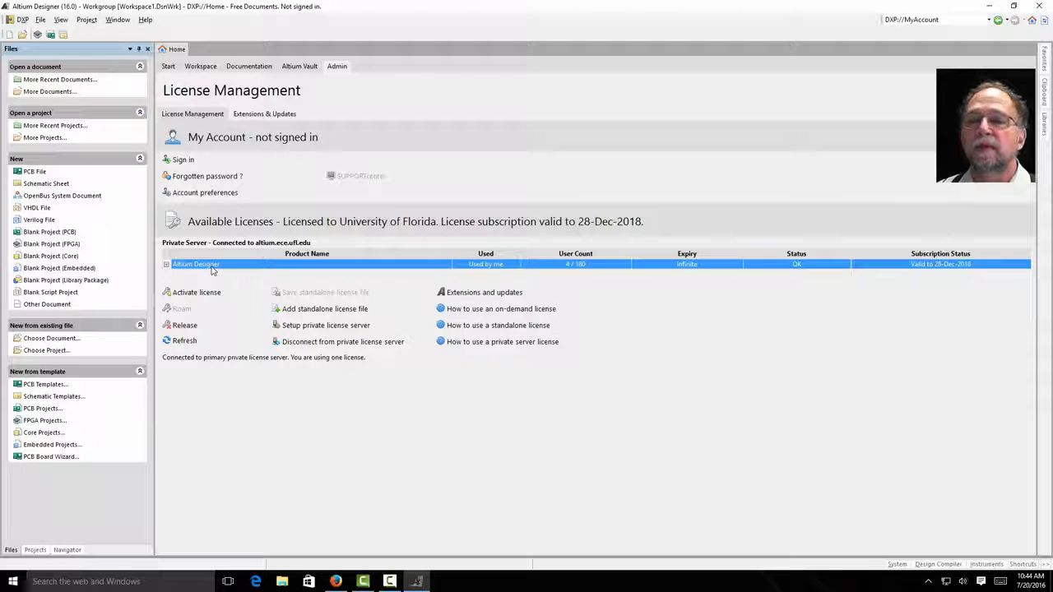
{"action": "left_click", "coordinate": [197, 295]}
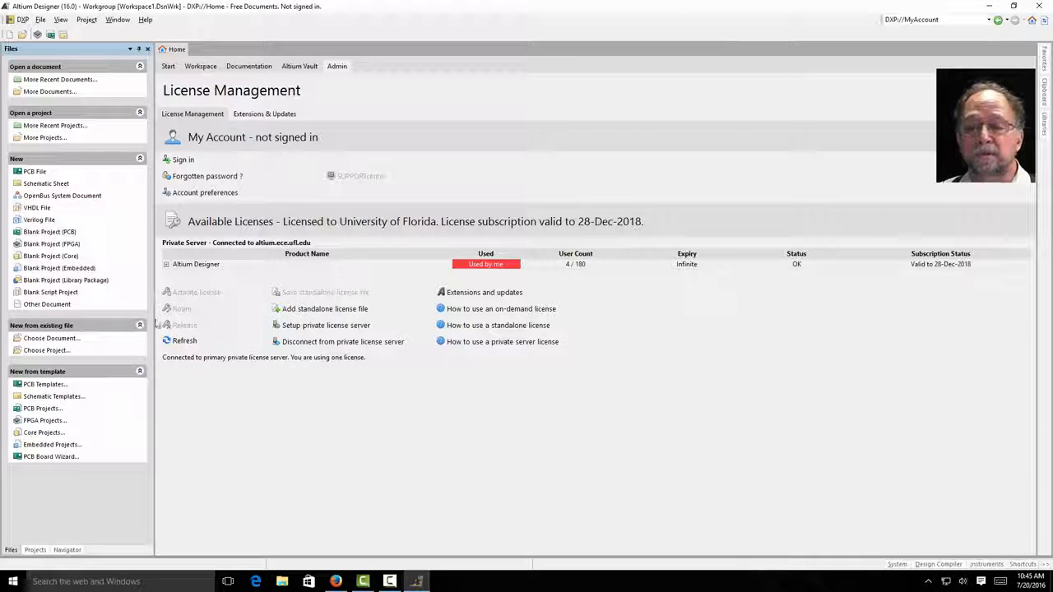
Step: Switch to Firefox and save ECE LIB new.IntLib from the server's ECE Altium Lib folder
{"action": "left_click", "coordinate": [283, 581]}
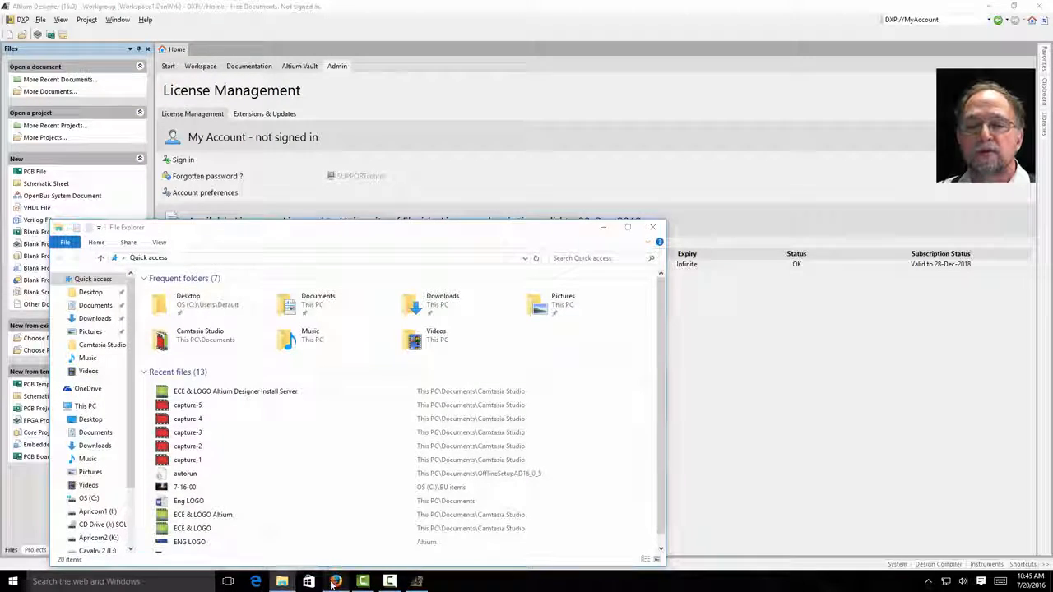
{"action": "left_click", "coordinate": [336, 581]}
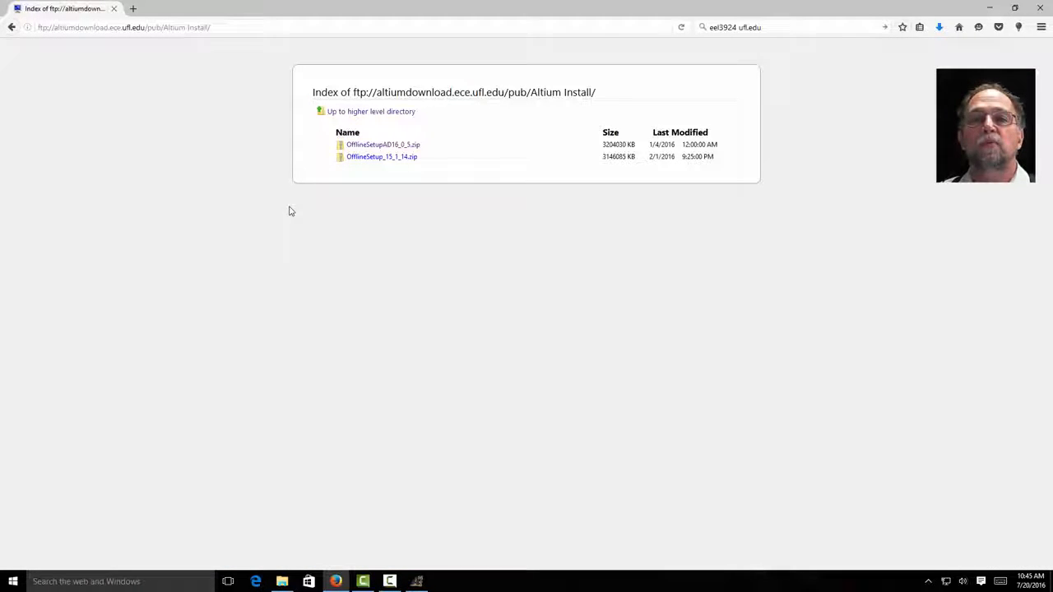
{"action": "key", "text": "alt+Left"}
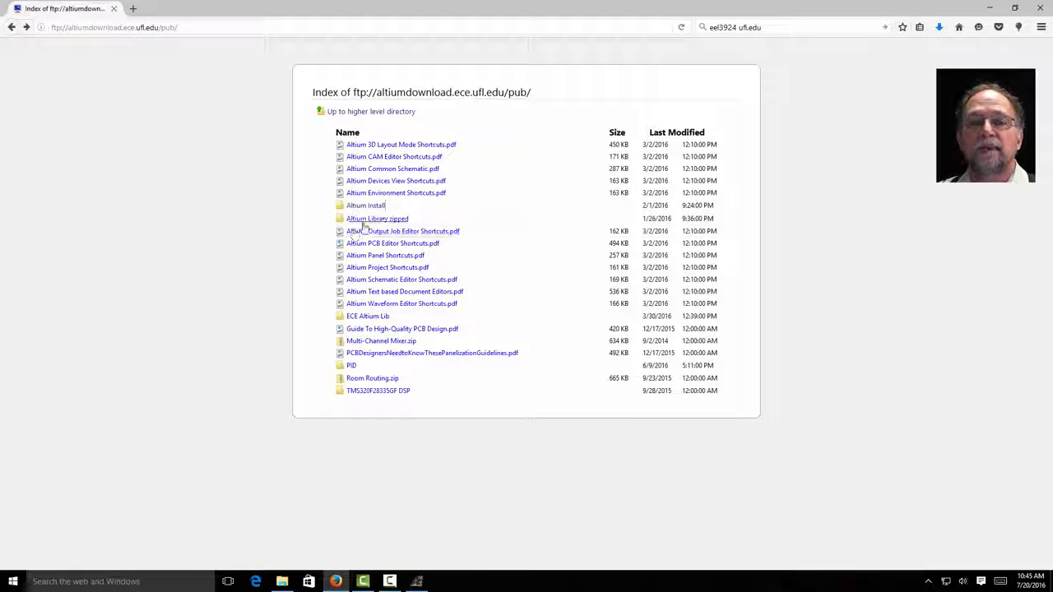
{"action": "left_click", "coordinate": [360, 319]}
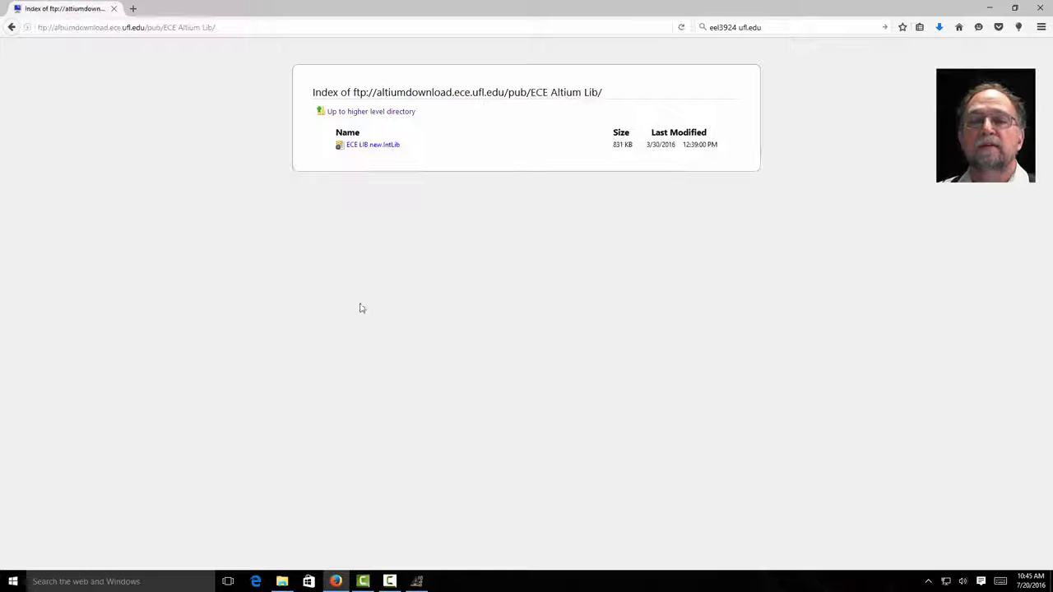
{"action": "left_click", "coordinate": [372, 147]}
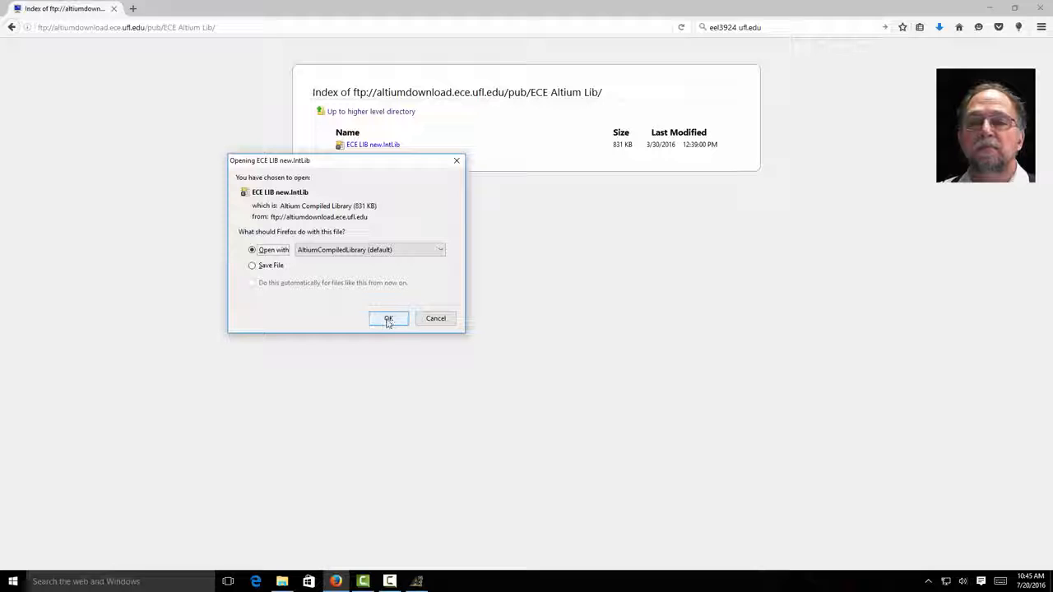
{"action": "left_click", "coordinate": [272, 265]}
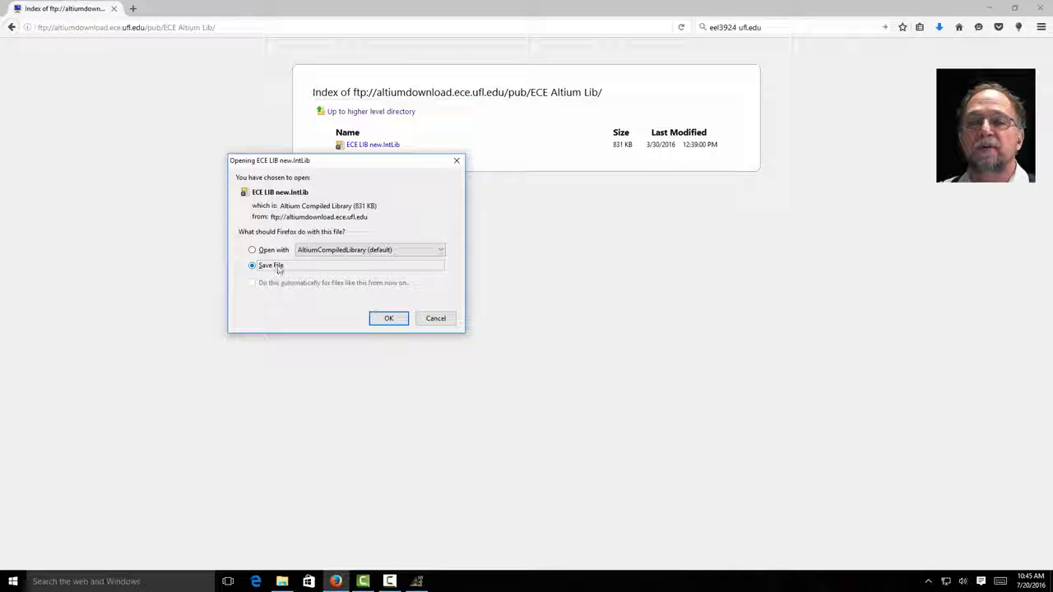
{"action": "left_click", "coordinate": [387, 319]}
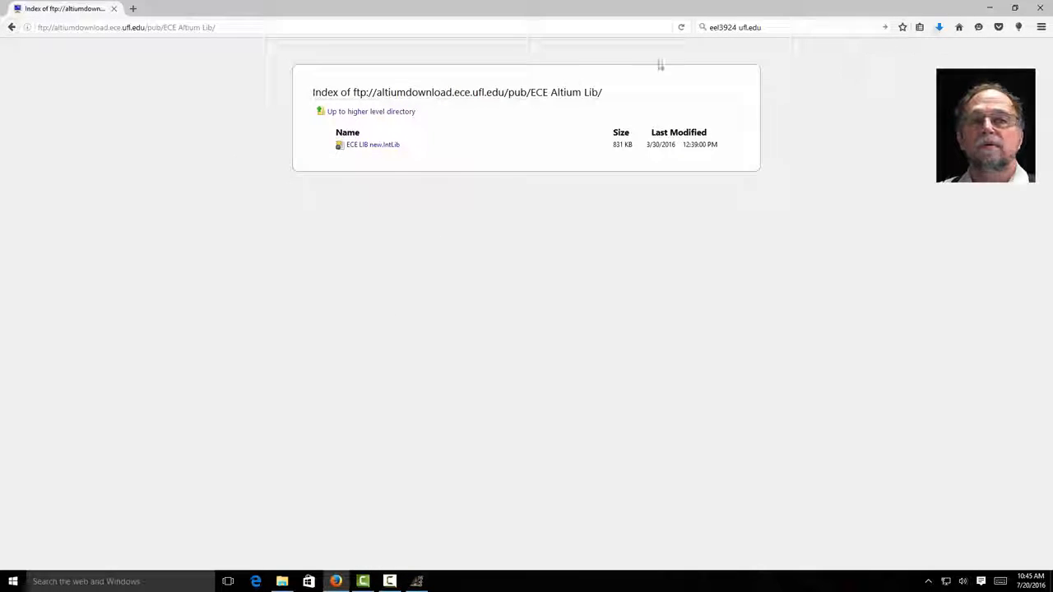
Step: Save Altium Library.zip from the server's Altium Library zipped folder
{"action": "key", "text": "alt+Left"}
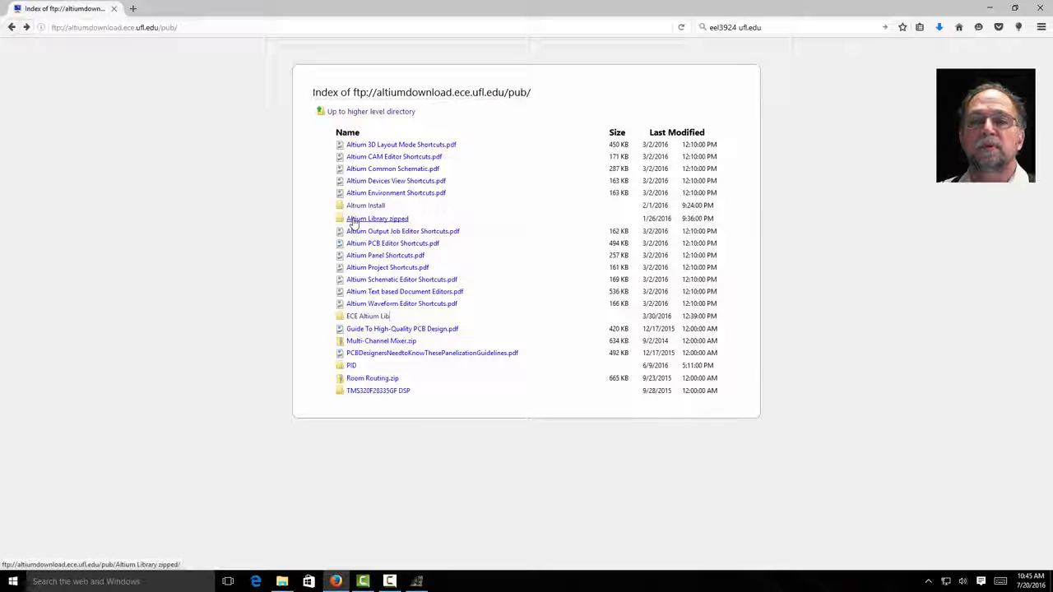
{"action": "left_click", "coordinate": [353, 221]}
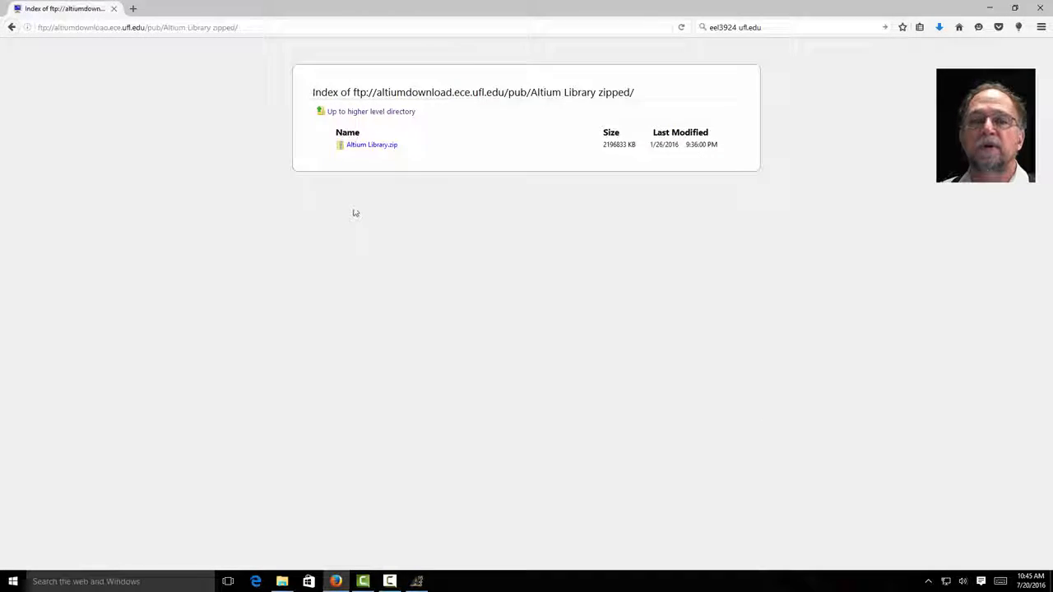
{"action": "left_click", "coordinate": [368, 146]}
{"action": "left_click", "coordinate": [270, 266]}
{"action": "left_click", "coordinate": [387, 319]}
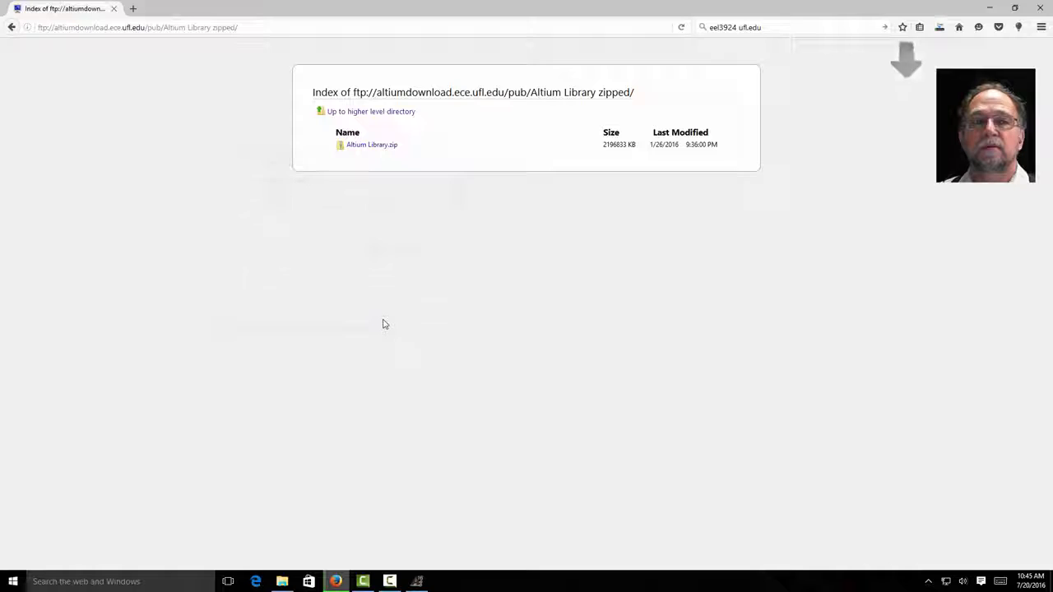
Step: Check the download progress and view the folder containing ECE LIB new.IntLib, then close that folder
{"action": "left_click", "coordinate": [940, 28]}
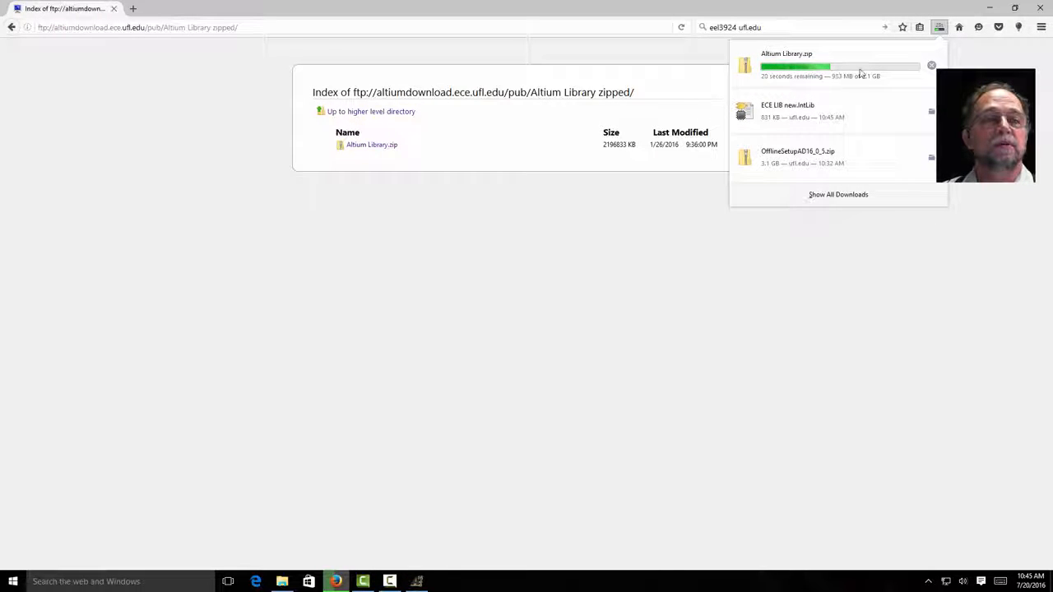
{"action": "right_click", "coordinate": [765, 122]}
{"action": "left_click", "coordinate": [795, 138]}
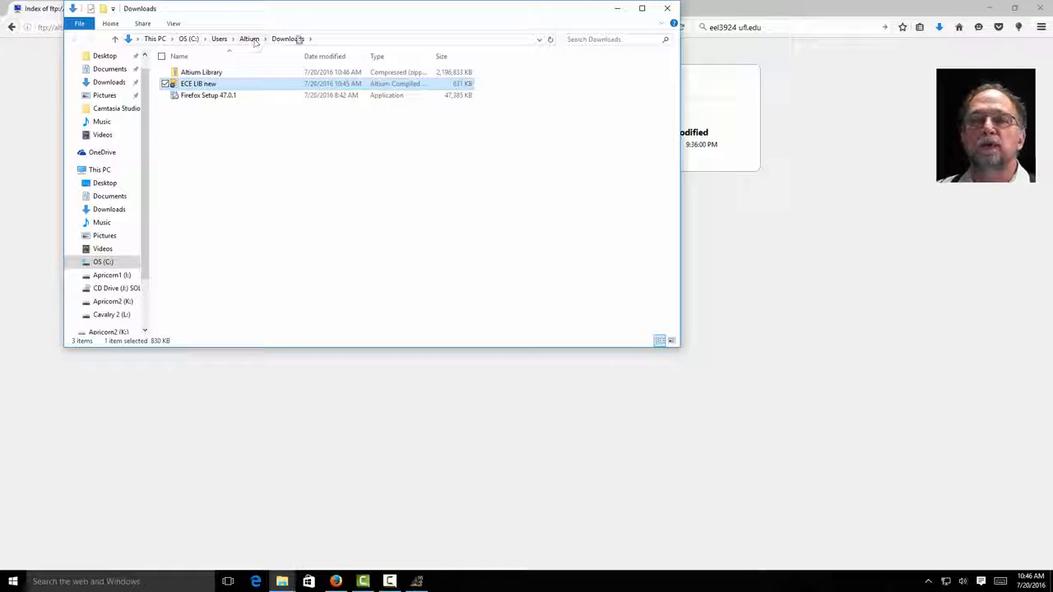
{"action": "left_click", "coordinate": [668, 10]}
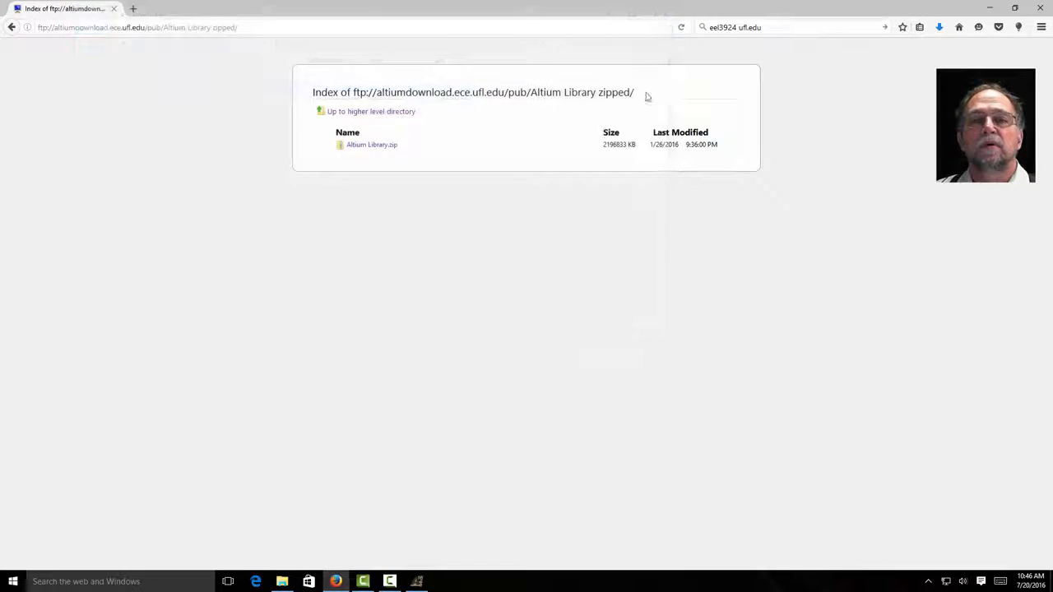
Step: Switch to Altium Designer, auto-hide the Files panel and move the collapsed Libraries panel between Projects and Navigator
{"action": "left_click", "coordinate": [417, 580]}
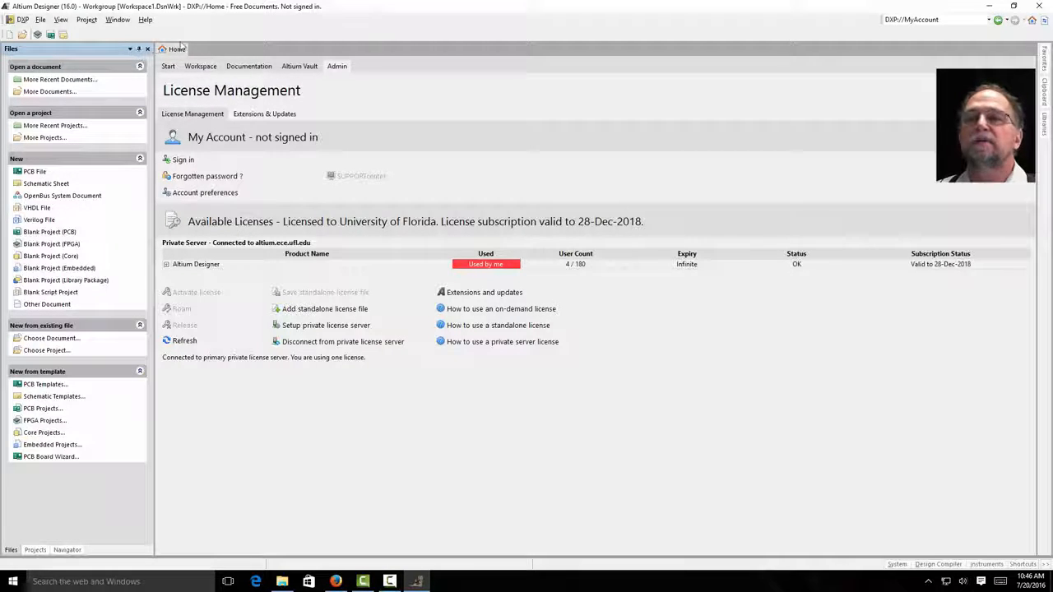
{"action": "left_click", "coordinate": [139, 50]}
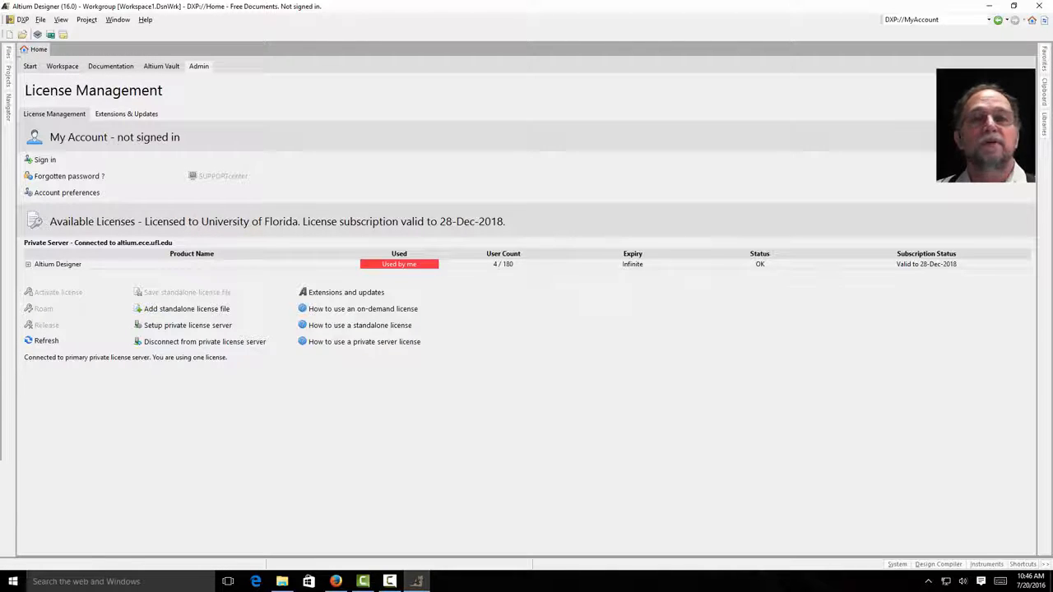
{"action": "mouse_move", "coordinate": [1045, 124]}
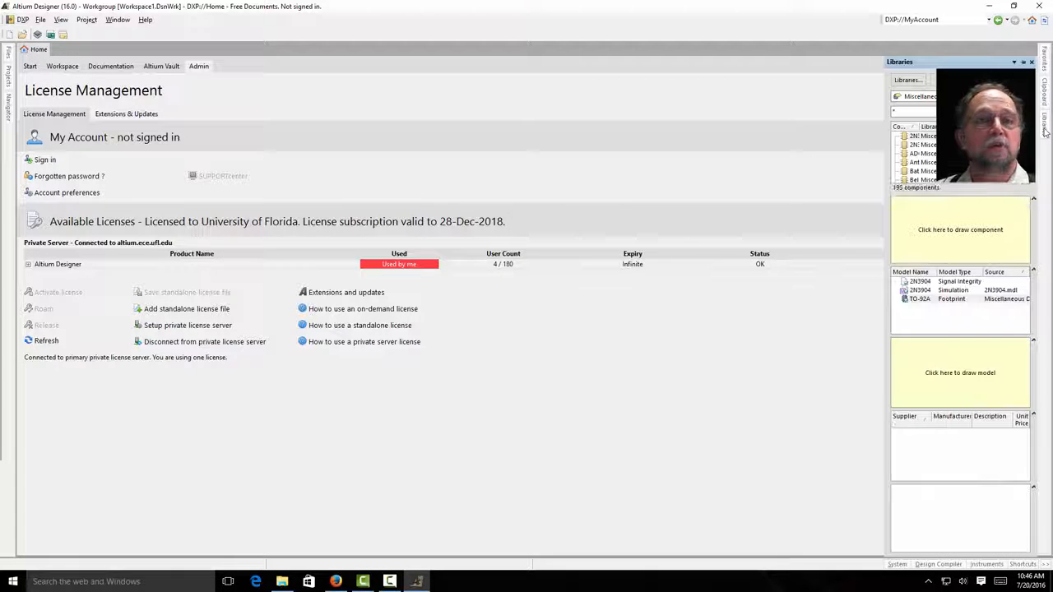
{"action": "left_click_drag", "start_coordinate": [1047, 124], "coordinate": [11, 95]}
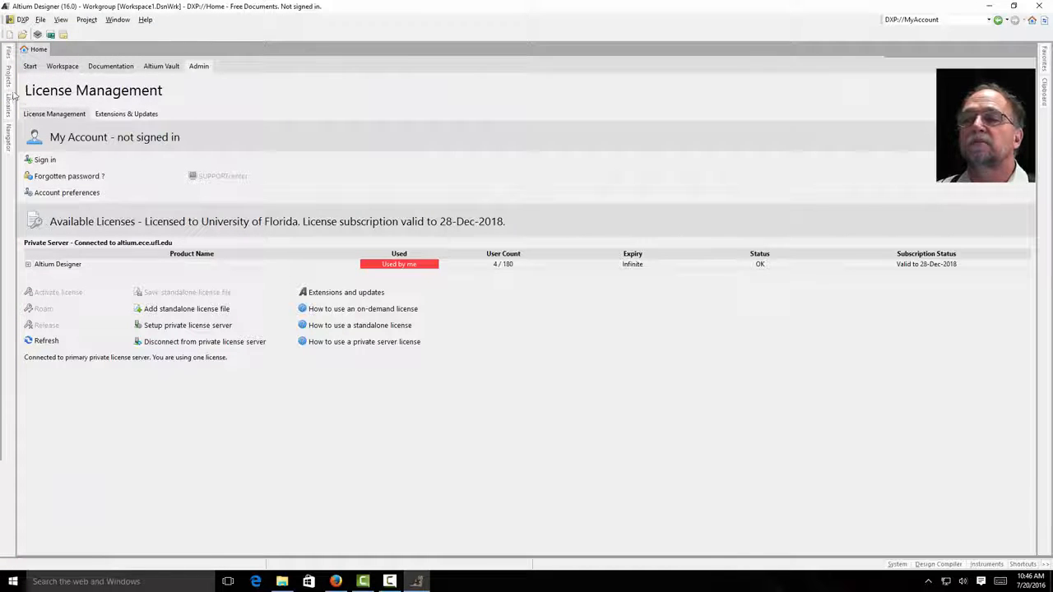
Step: Install the integrated library ECE LIB new from the Downloads folder into the installed libraries
{"action": "mouse_move", "coordinate": [8, 105]}
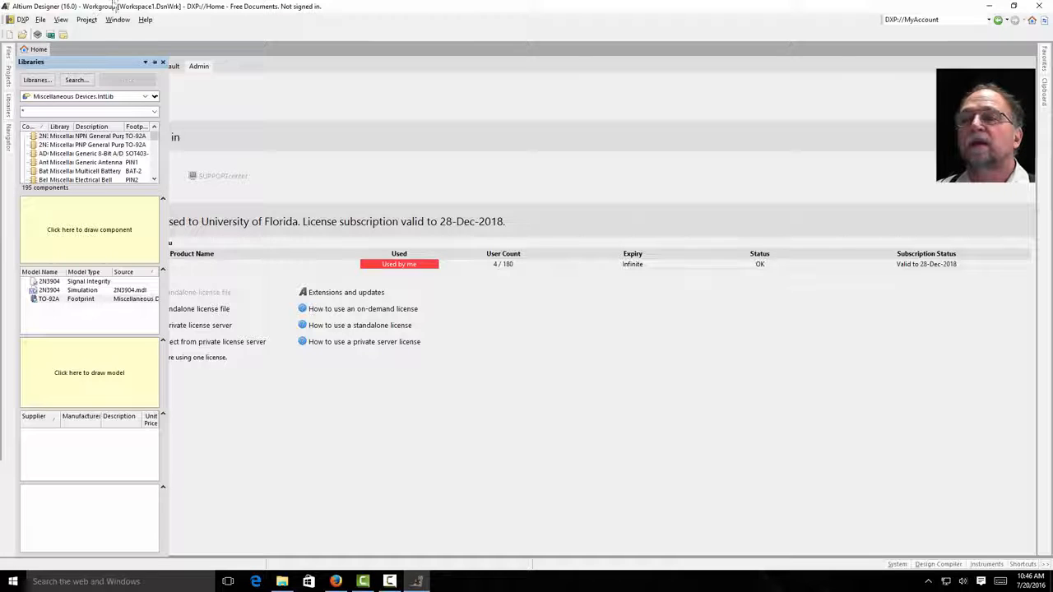
{"action": "left_click", "coordinate": [148, 98]}
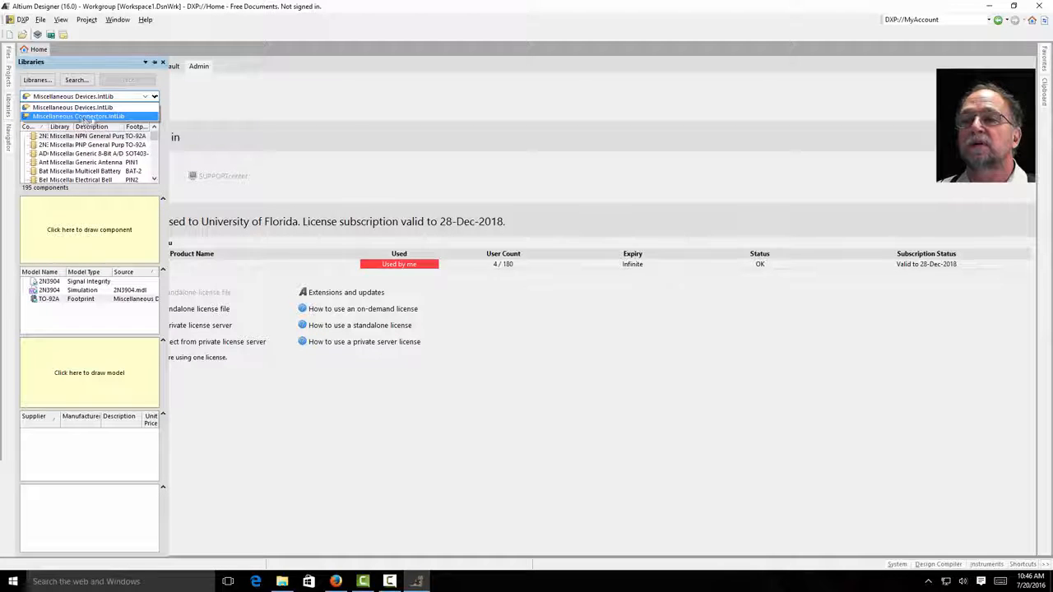
{"action": "left_click", "coordinate": [37, 80]}
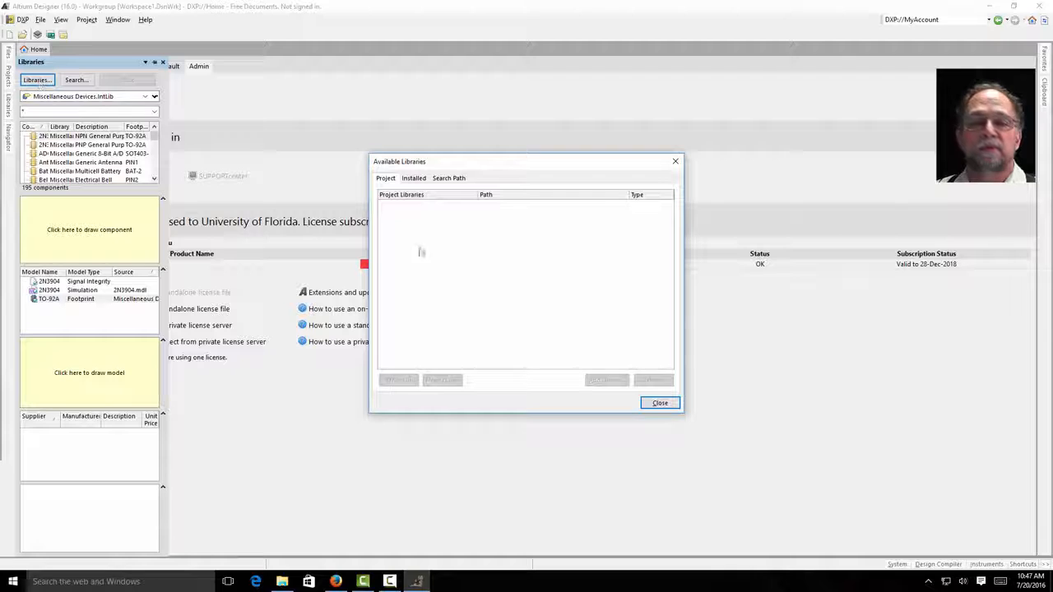
{"action": "left_click", "coordinate": [416, 179]}
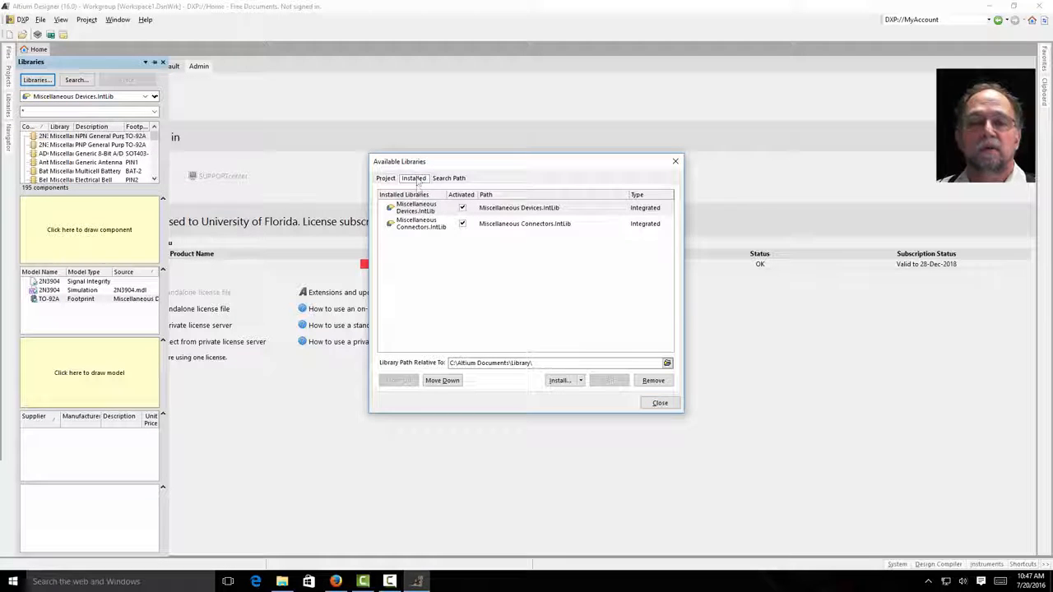
{"action": "left_click", "coordinate": [556, 381]}
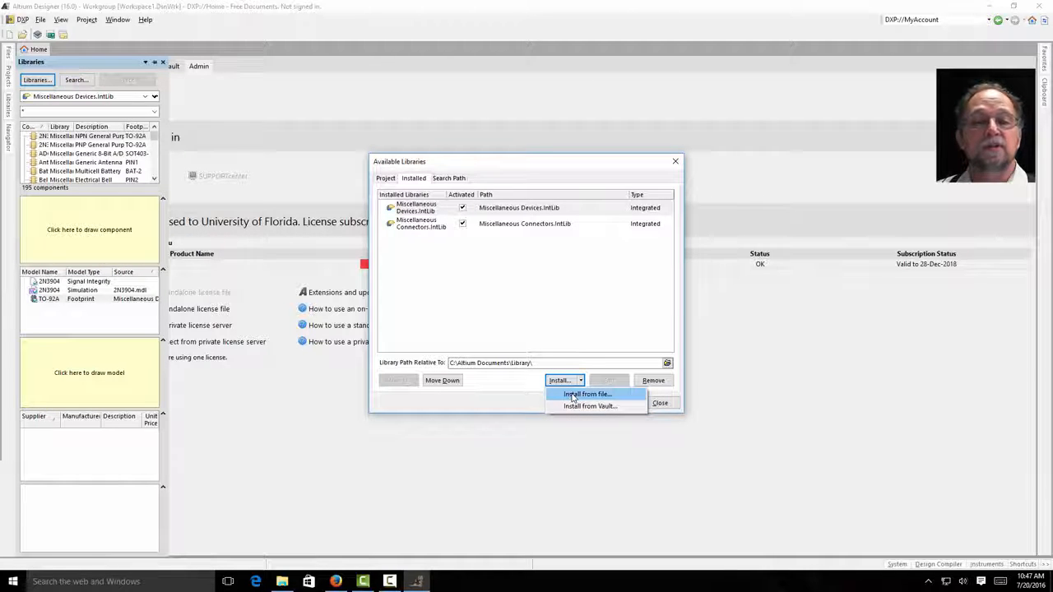
{"action": "left_click", "coordinate": [585, 394]}
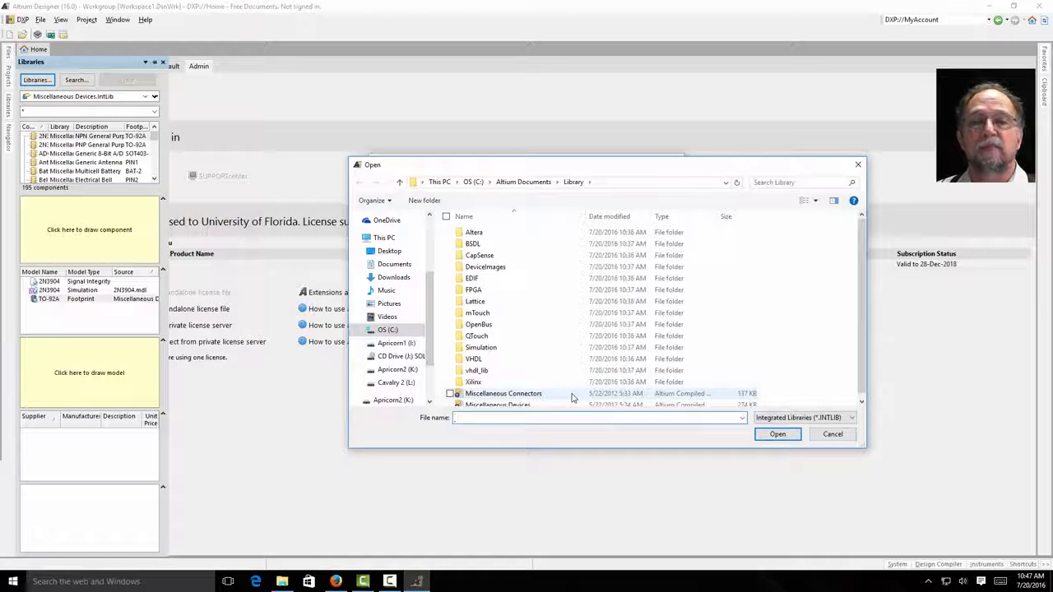
{"action": "left_click", "coordinate": [399, 279]}
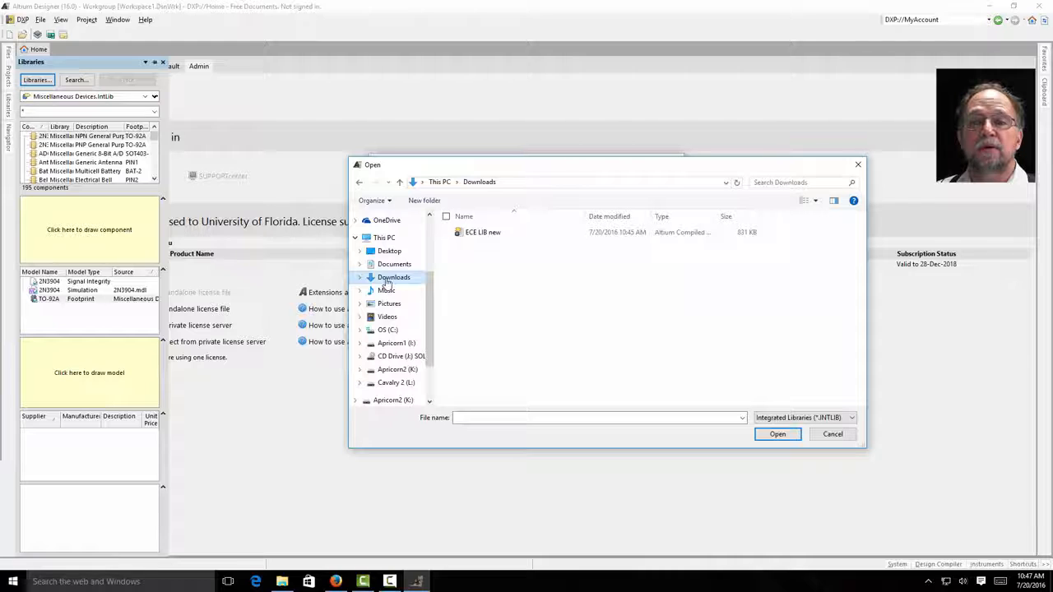
{"action": "left_click", "coordinate": [483, 233]}
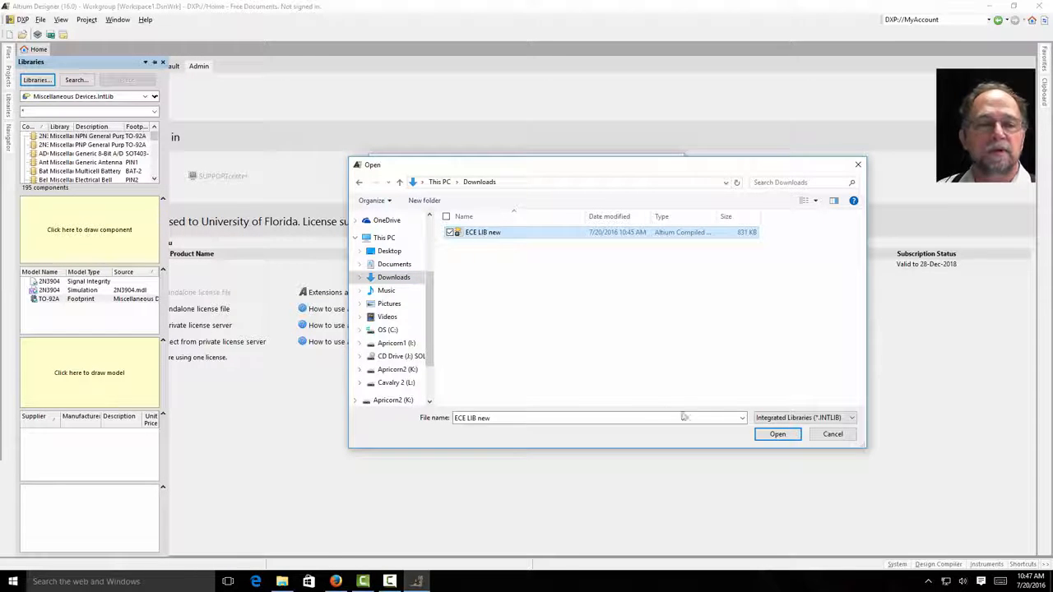
{"action": "left_click", "coordinate": [777, 435]}
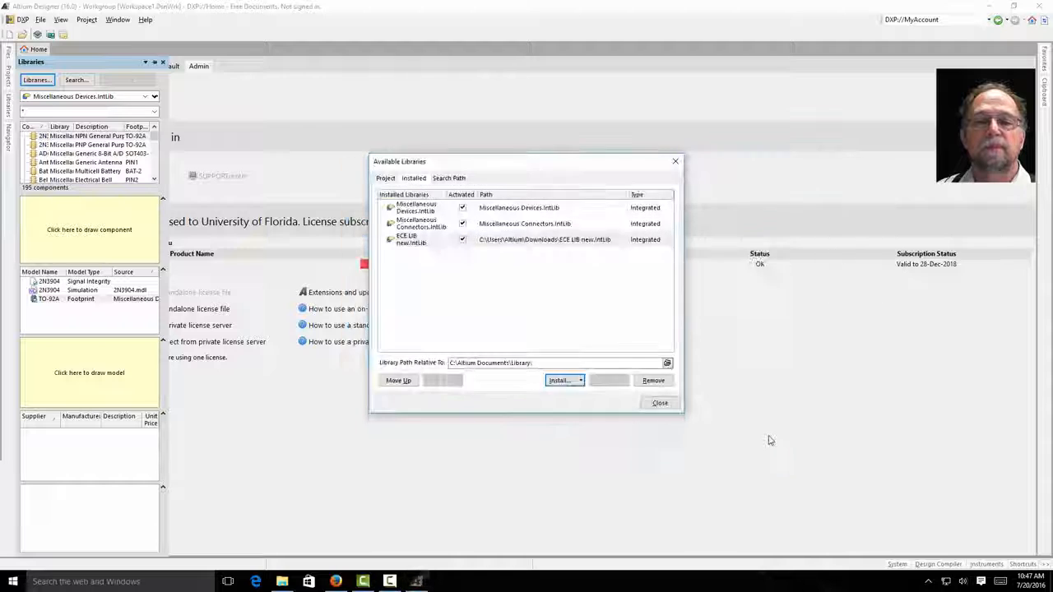
Step: Close the available libraries list, display ECE LIB new.IntLib in the Libraries panel and resize its columns so component names and descriptions are readable
{"action": "left_click", "coordinate": [660, 404]}
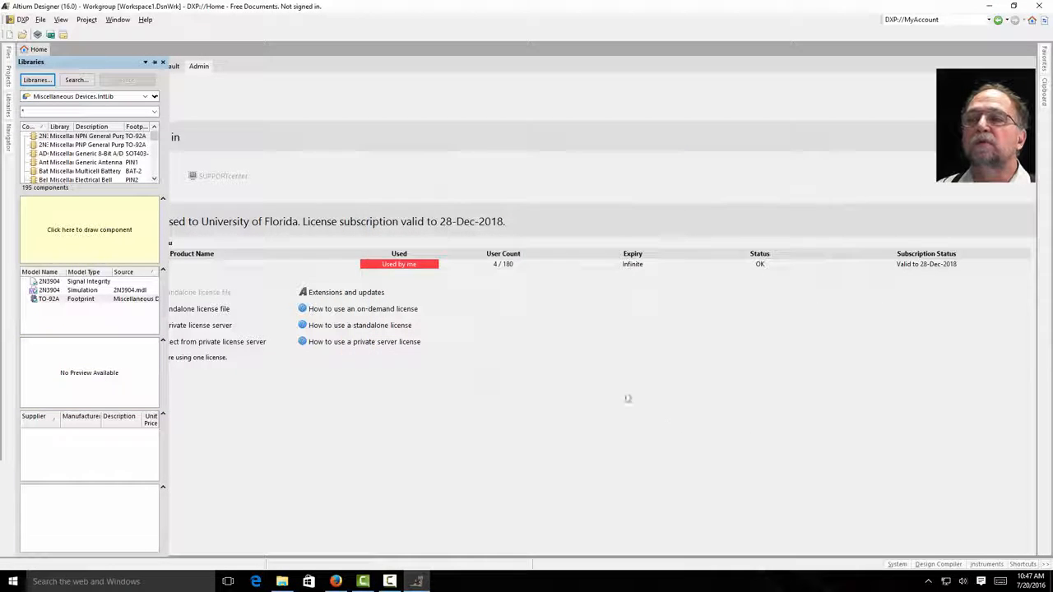
{"action": "left_click", "coordinate": [146, 97]}
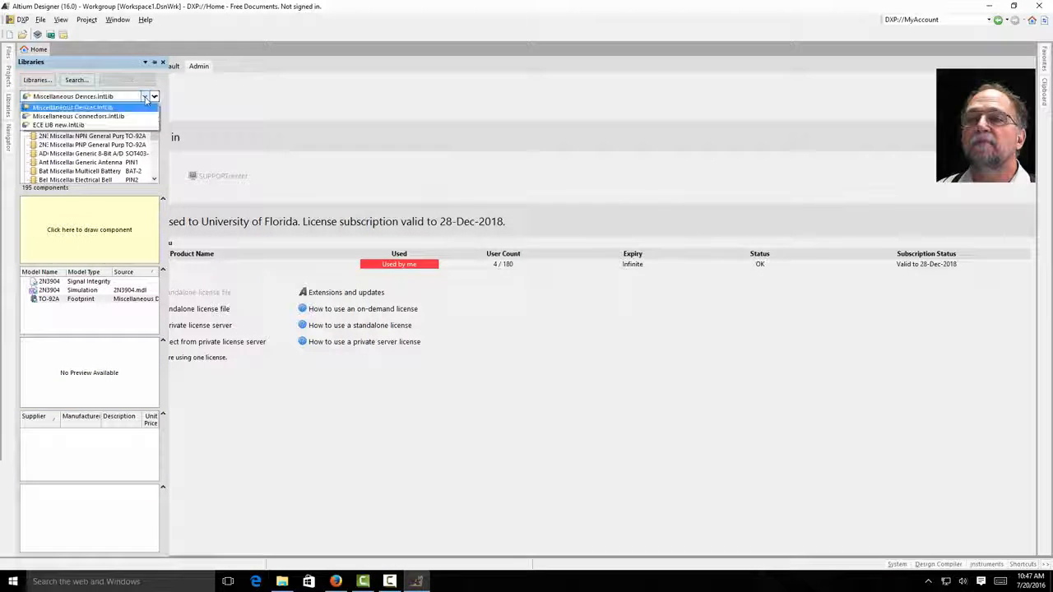
{"action": "left_click", "coordinate": [82, 127]}
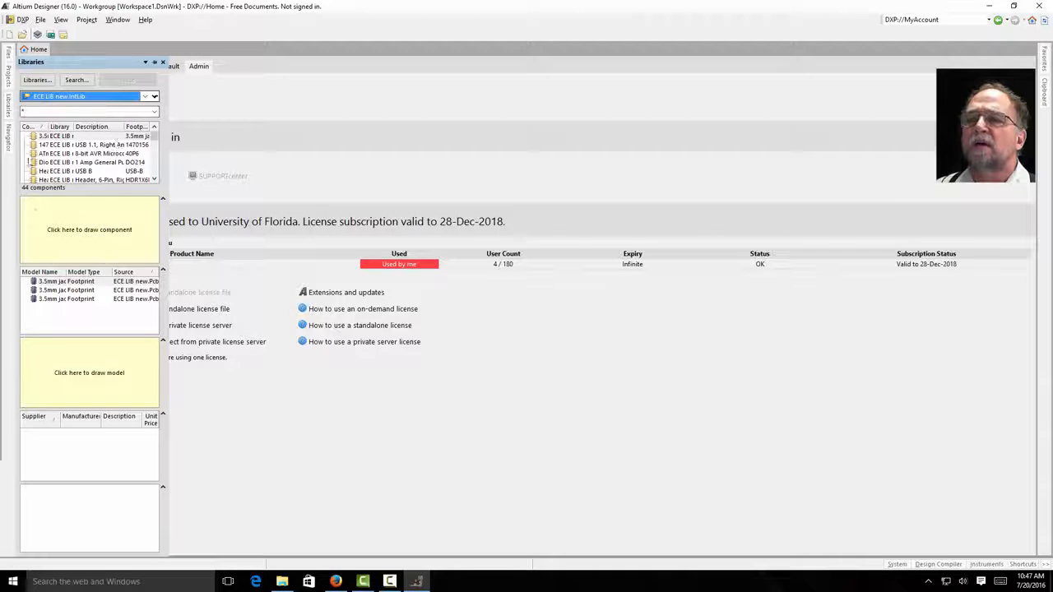
{"action": "left_click_drag", "start_coordinate": [47, 137], "coordinate": [80, 125]}
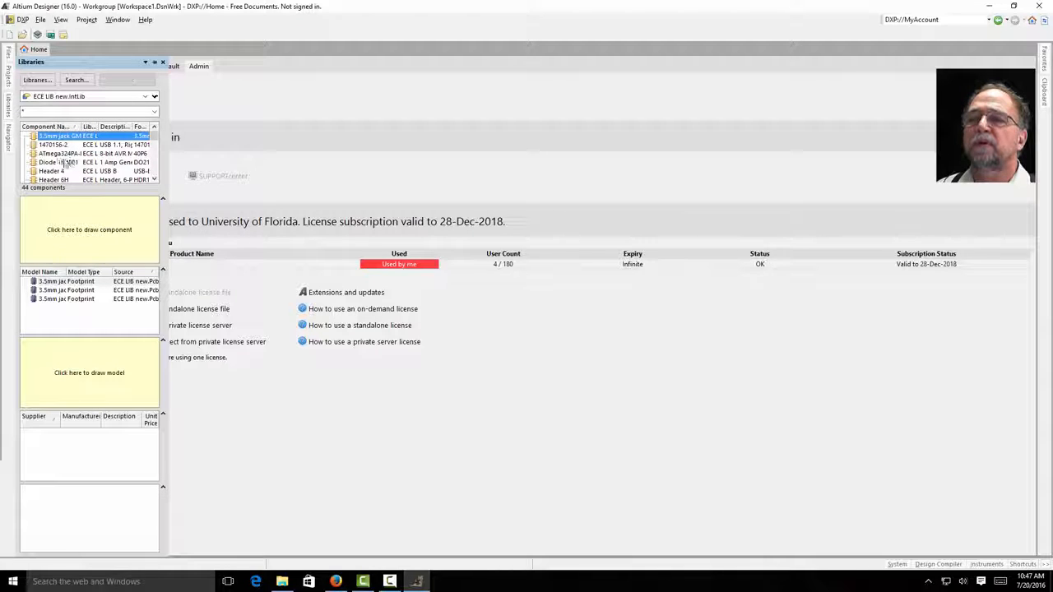
{"action": "left_click_drag", "start_coordinate": [98, 126], "coordinate": [94, 126]}
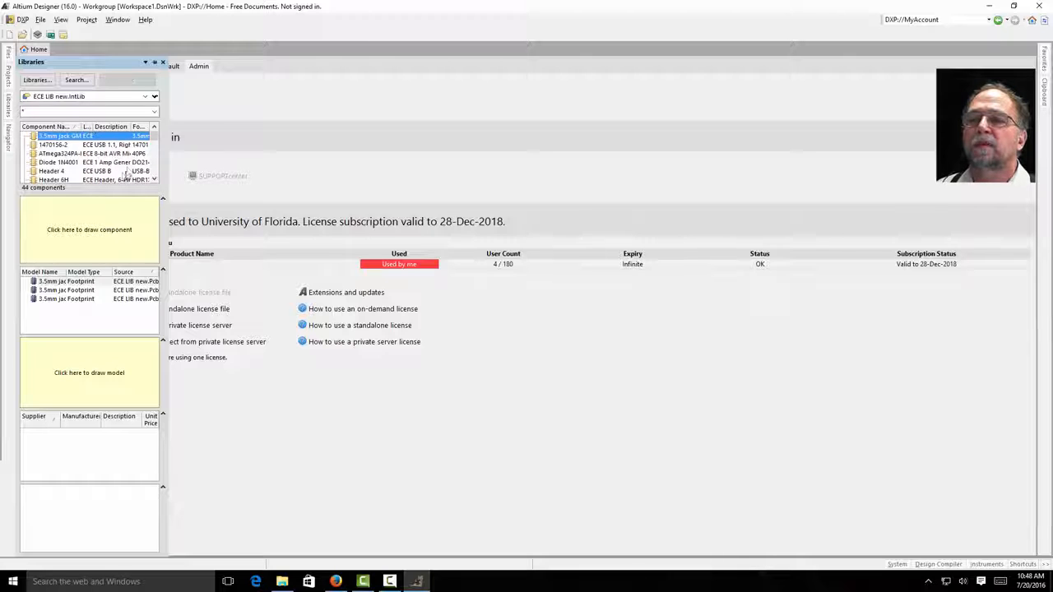
Step: Inspect the models of components 1470156-2, Diode 1N4001 and Header 6H in the ECE library
{"action": "left_click", "coordinate": [66, 145]}
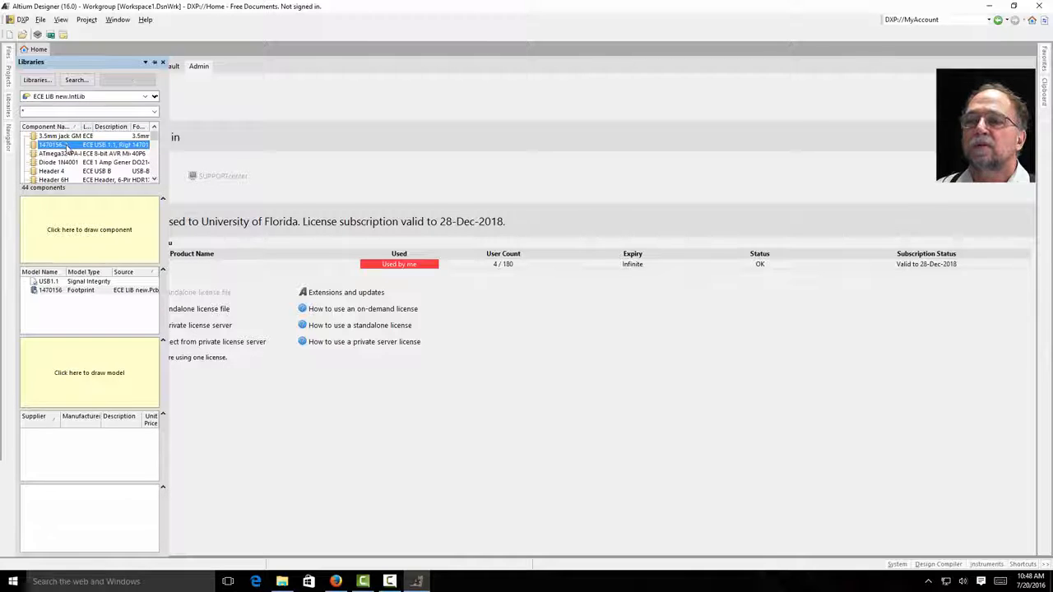
{"action": "left_click", "coordinate": [52, 162]}
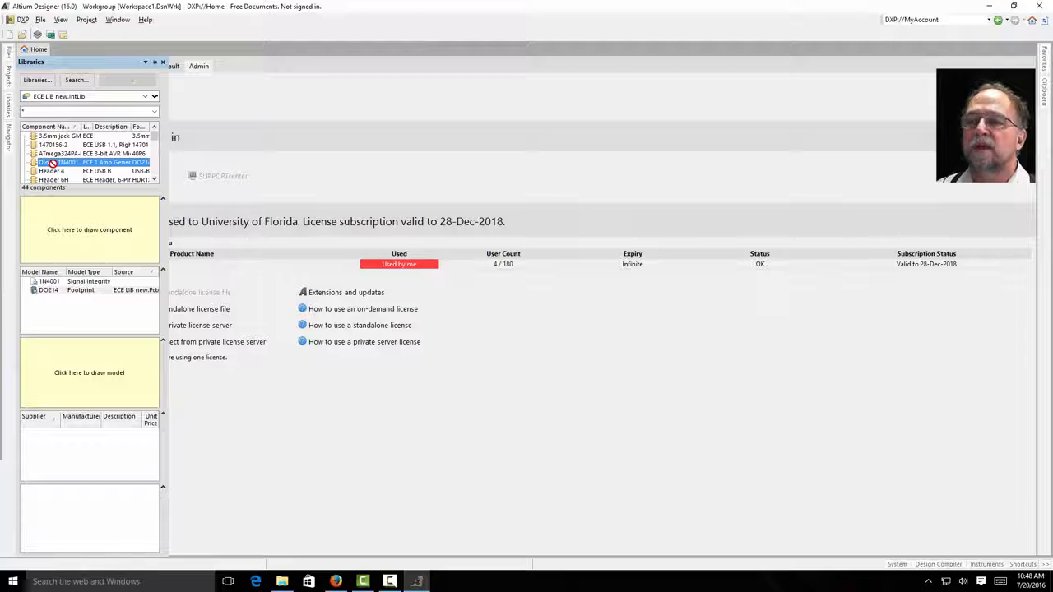
{"action": "left_click", "coordinate": [57, 281]}
{"action": "left_click", "coordinate": [60, 179]}
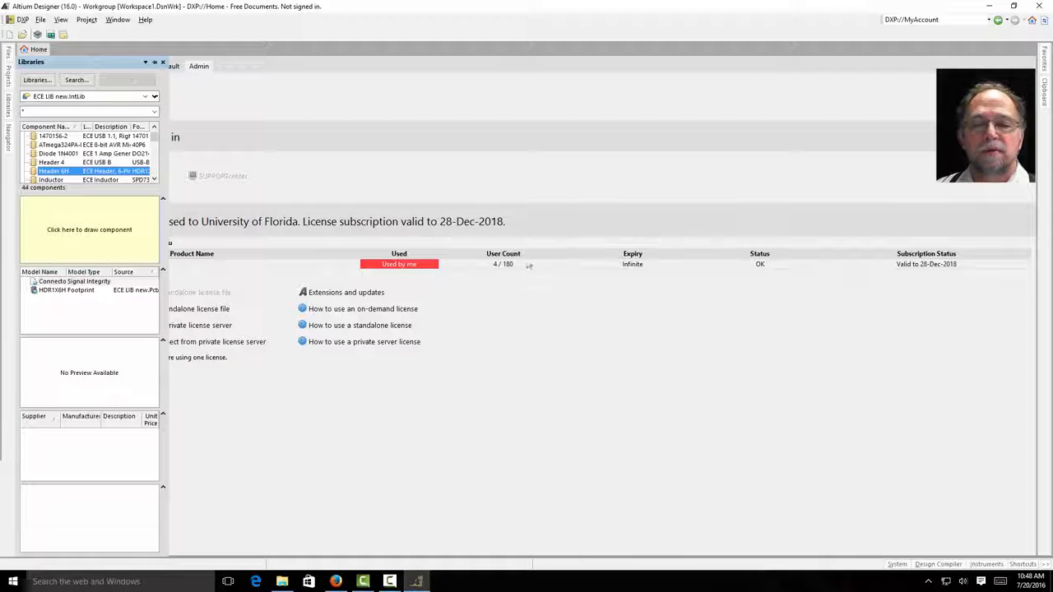
Step: Switch to Firefox and open the folder containing the downloaded Altium Library.zip
{"action": "left_click", "coordinate": [336, 582]}
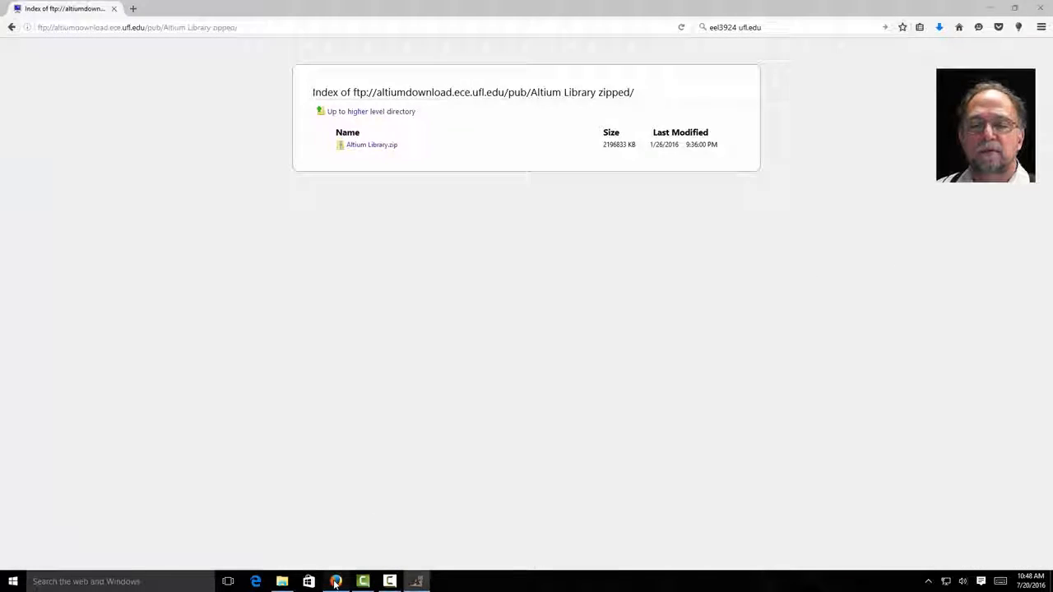
{"action": "left_click", "coordinate": [939, 27]}
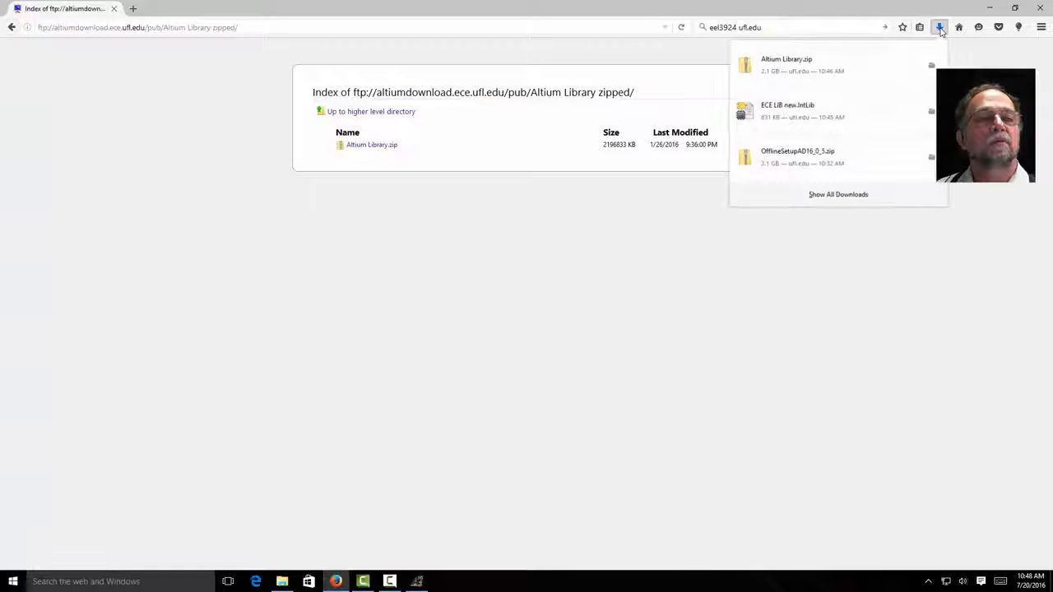
{"action": "right_click", "coordinate": [811, 63]}
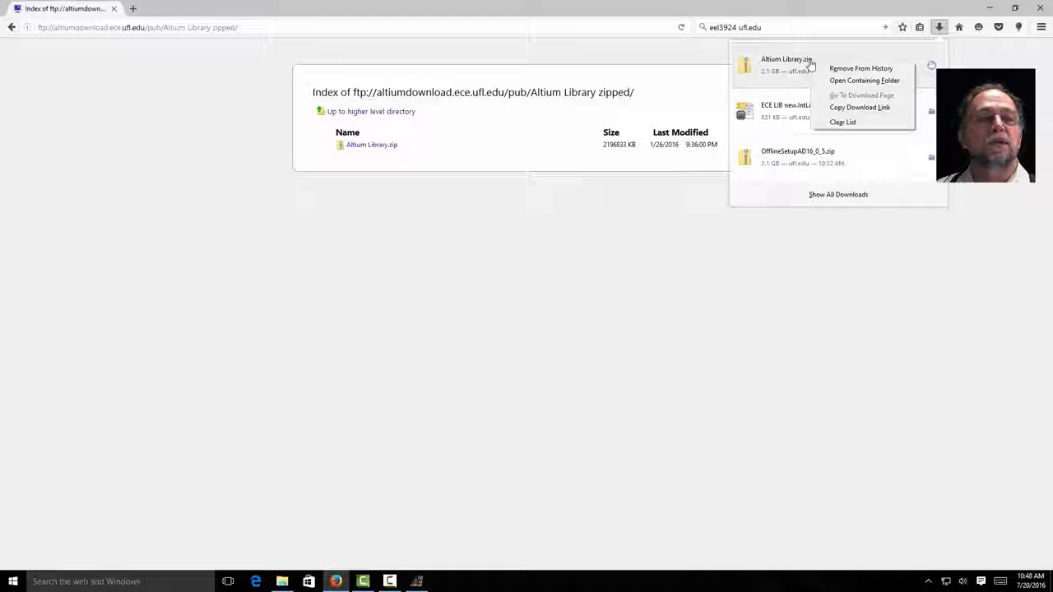
{"action": "left_click", "coordinate": [842, 79]}
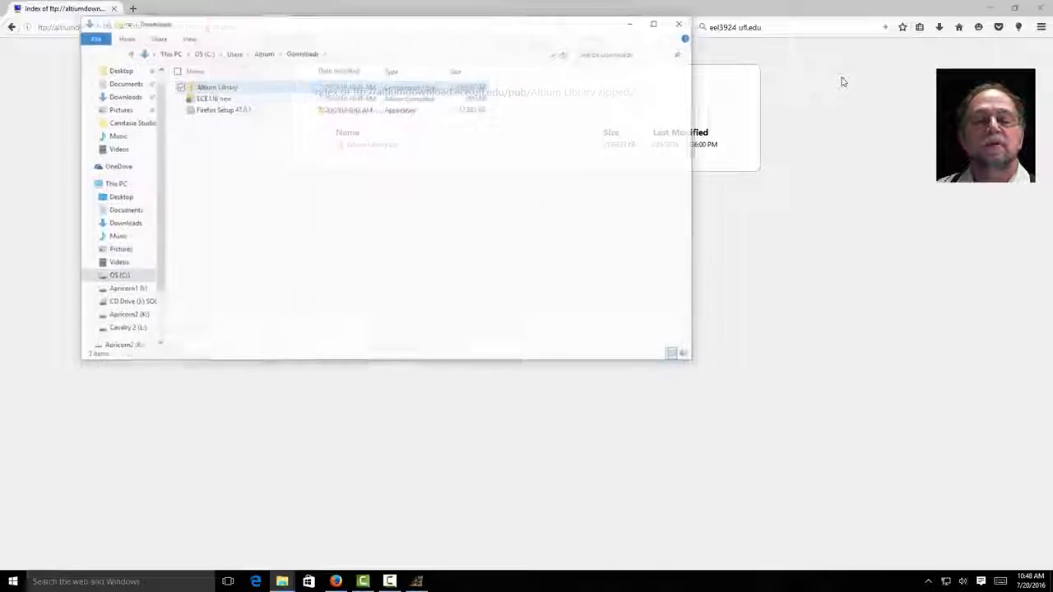
Step: Open the Altium Library archive in the Downloads folder and look through its manufacturer folders
{"action": "left_click", "coordinate": [217, 88]}
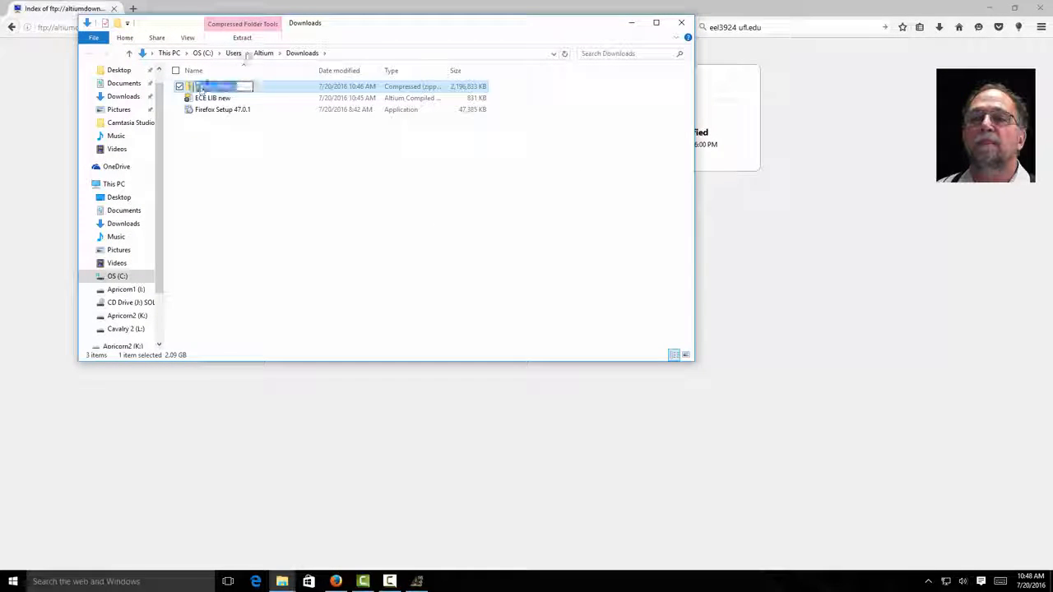
{"action": "left_click", "coordinate": [189, 87]}
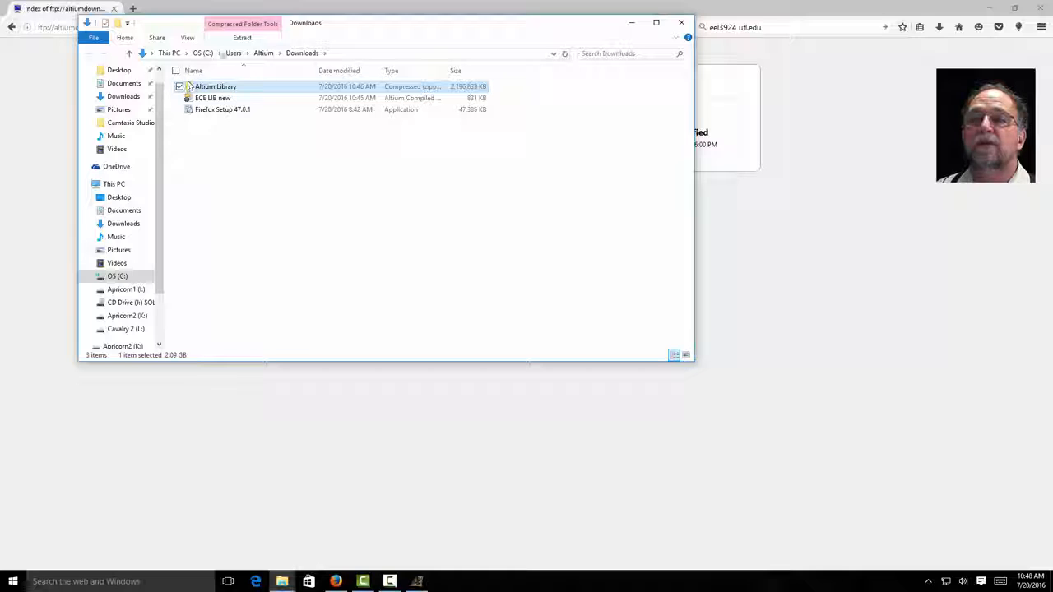
{"action": "left_click", "coordinate": [242, 39]}
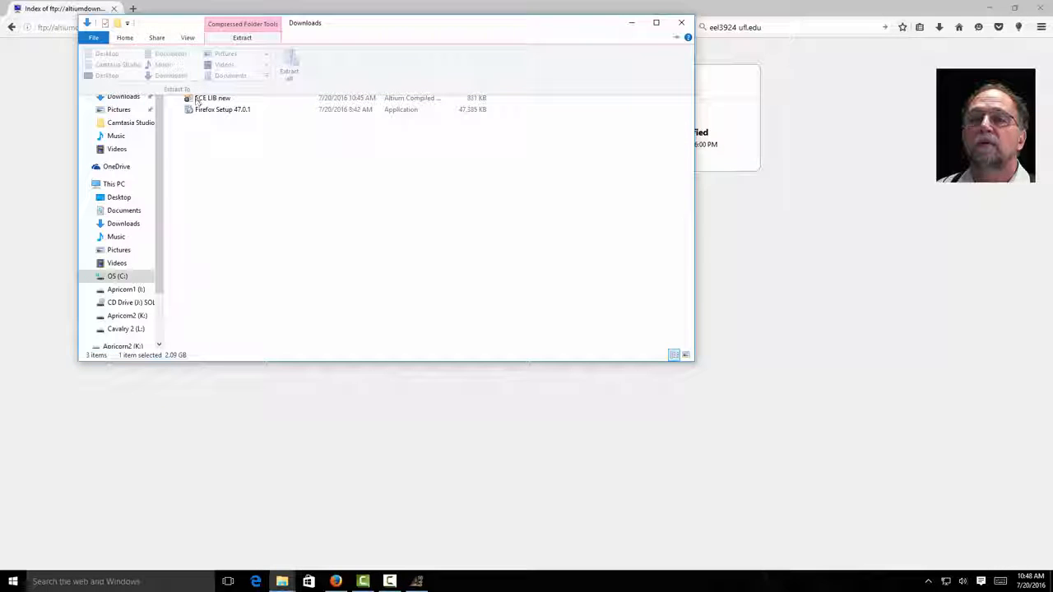
{"action": "left_click", "coordinate": [315, 165]}
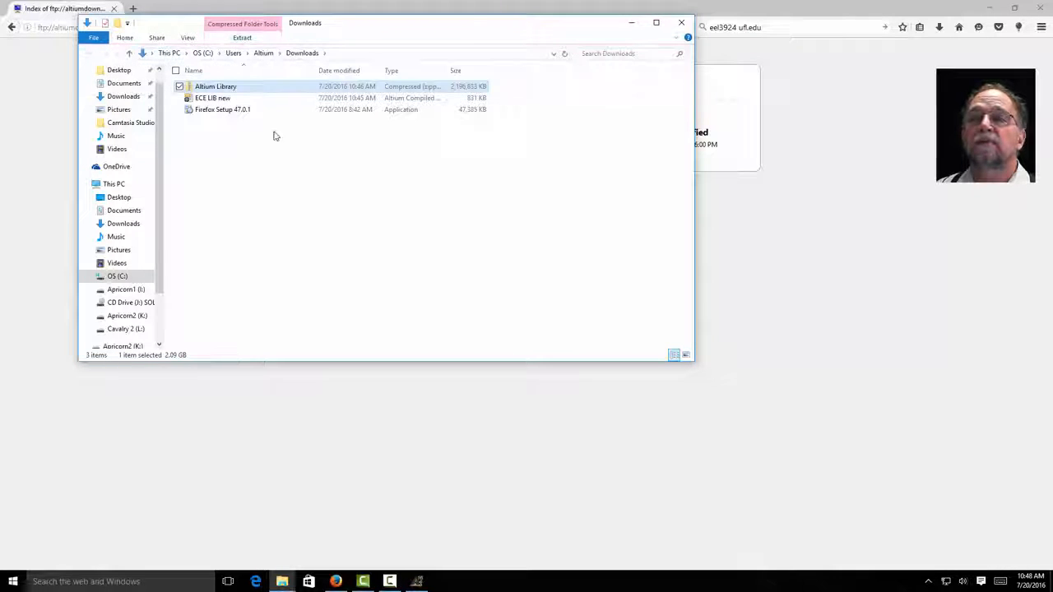
{"action": "double_click", "coordinate": [185, 89]}
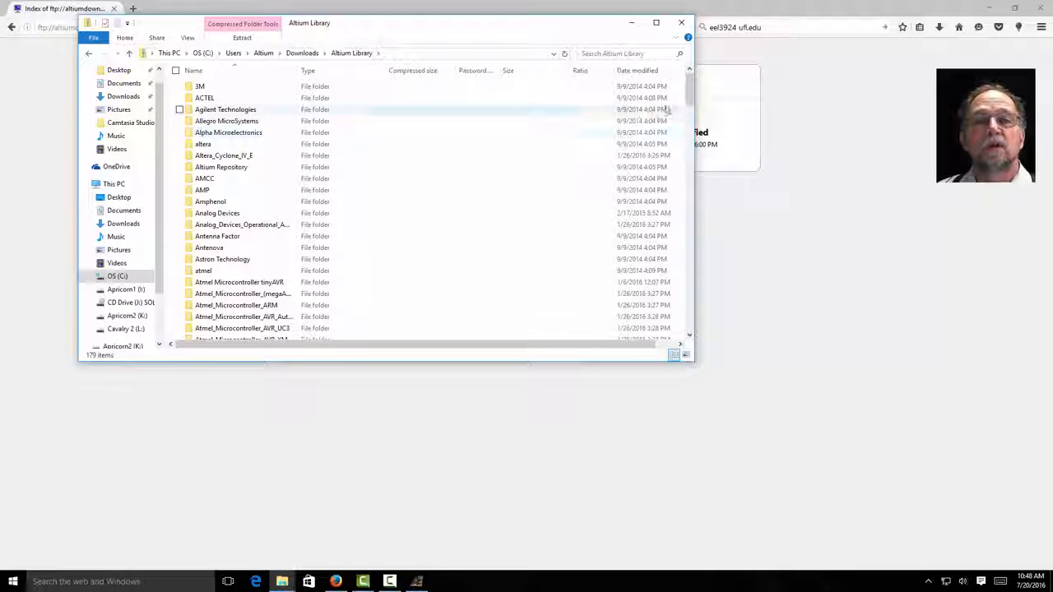
{"action": "mouse_move", "coordinate": [690, 87]}
{"action": "left_mouse_down"}
{"action": "mouse_move", "coordinate": [688, 246]}
{"action": "mouse_move", "coordinate": [688, 83]}
{"action": "left_mouse_up"}
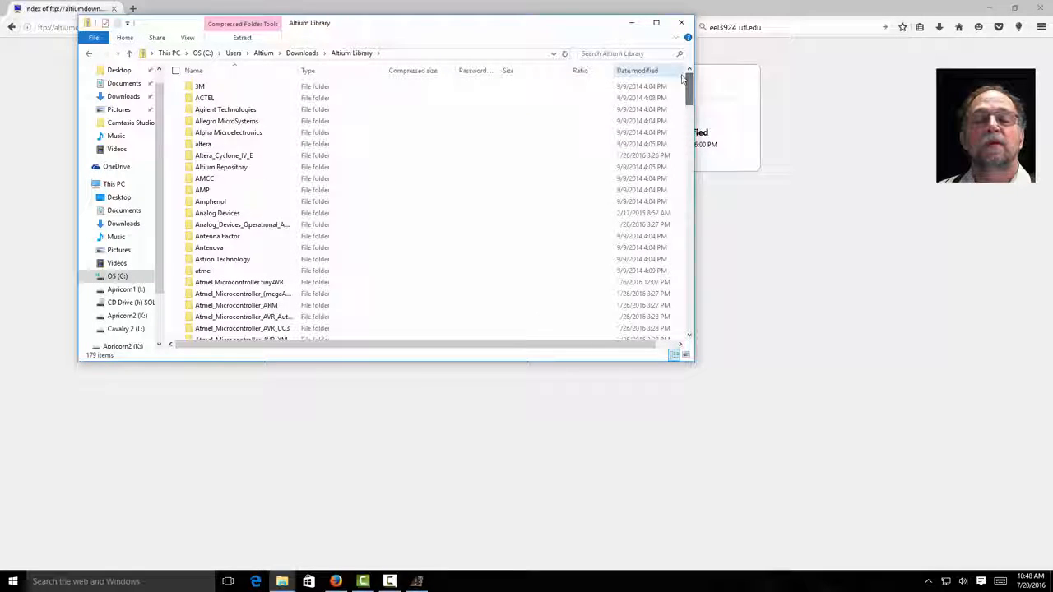
Step: Close the open File Explorer windows, minimize Firefox and bring Altium Designer back to the front
{"action": "left_click", "coordinate": [685, 25]}
{"action": "left_click", "coordinate": [988, 8]}
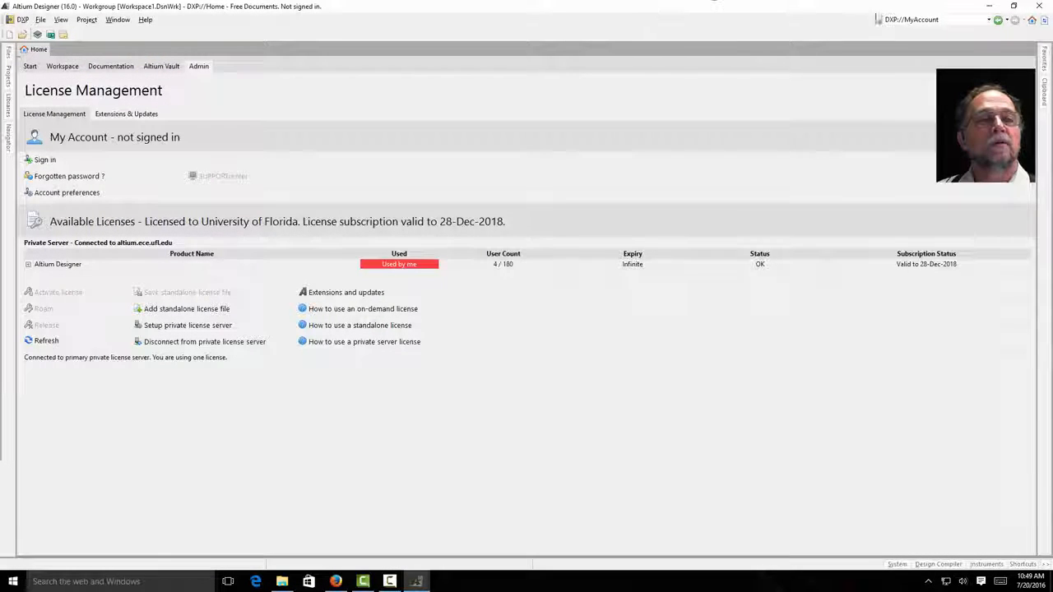
{"action": "left_click", "coordinate": [988, 6]}
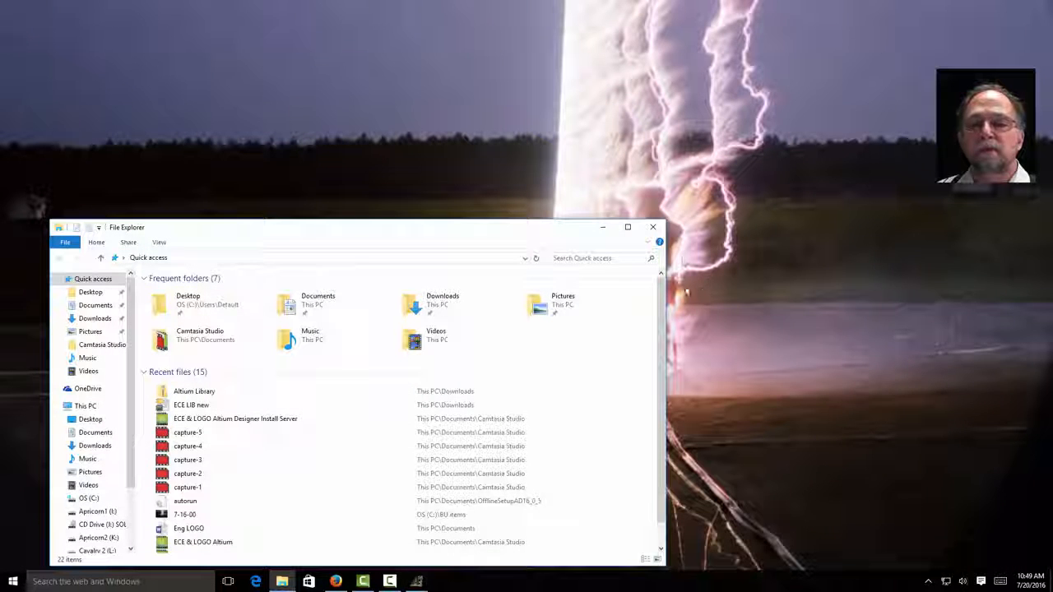
{"action": "left_click", "coordinate": [653, 229]}
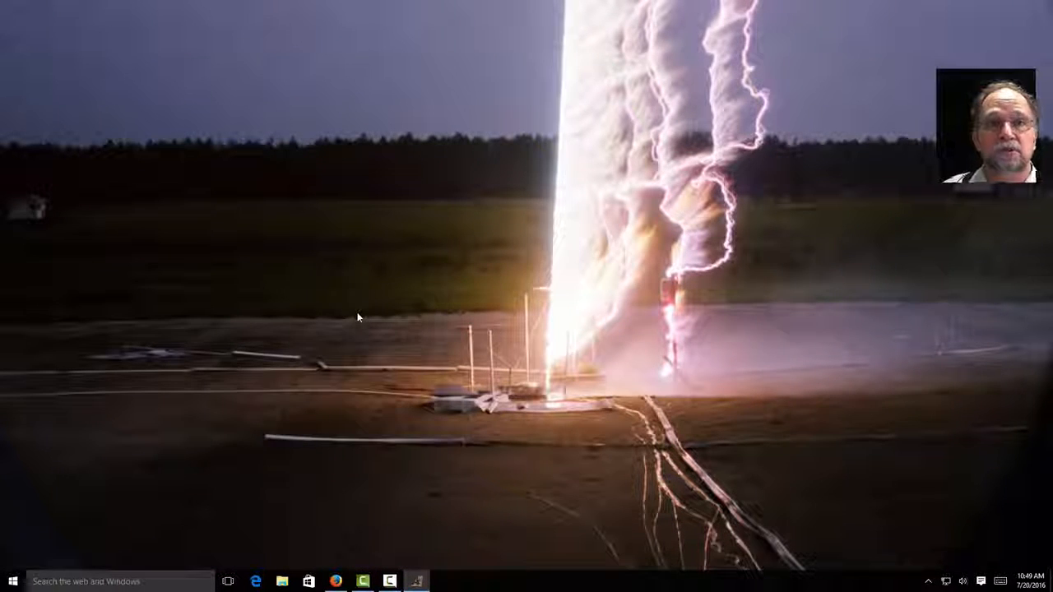
{"action": "left_click", "coordinate": [418, 576]}
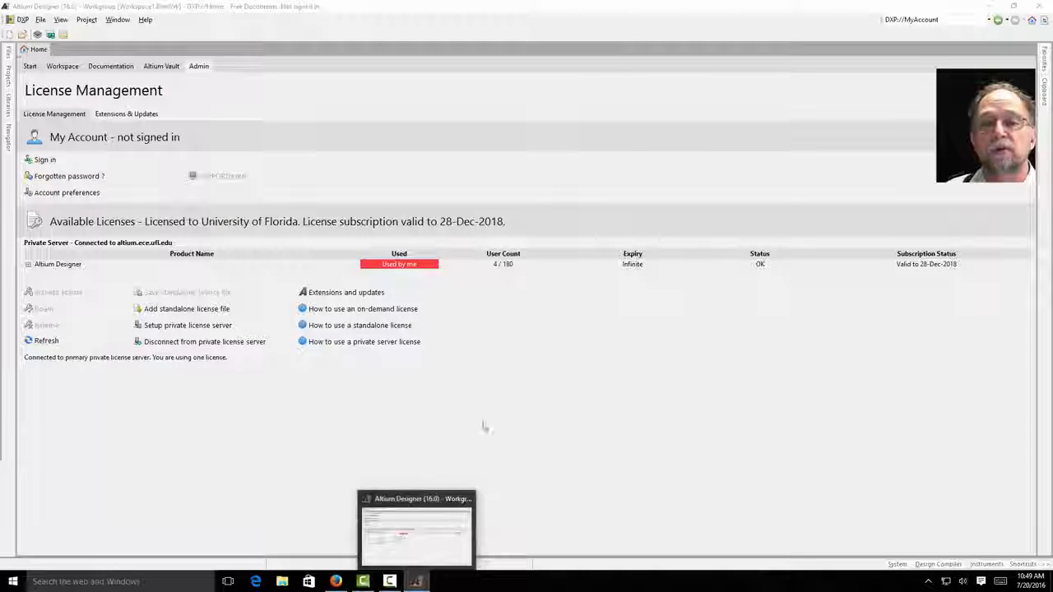